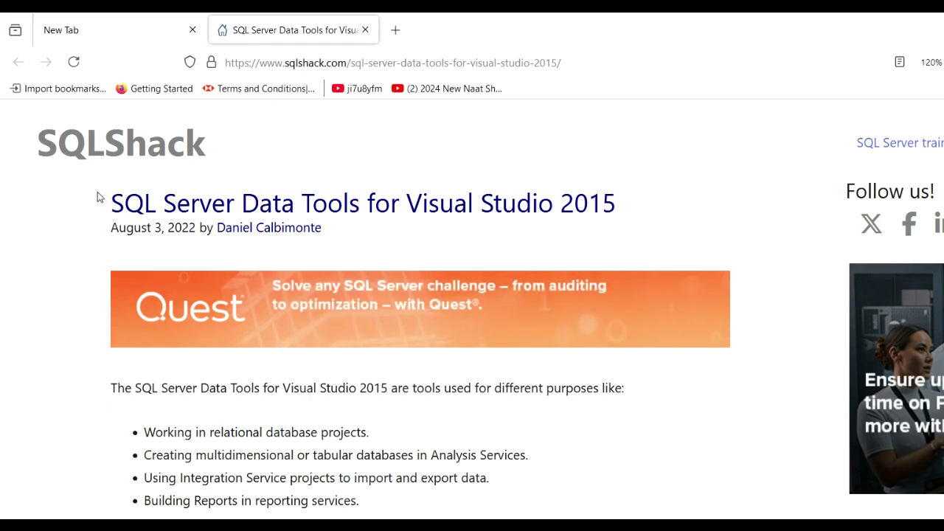
Step: Select the article title and scroll down to the 'How to install' section with the Download SSDT link
left_click_drag(112, 200, 458, 232)
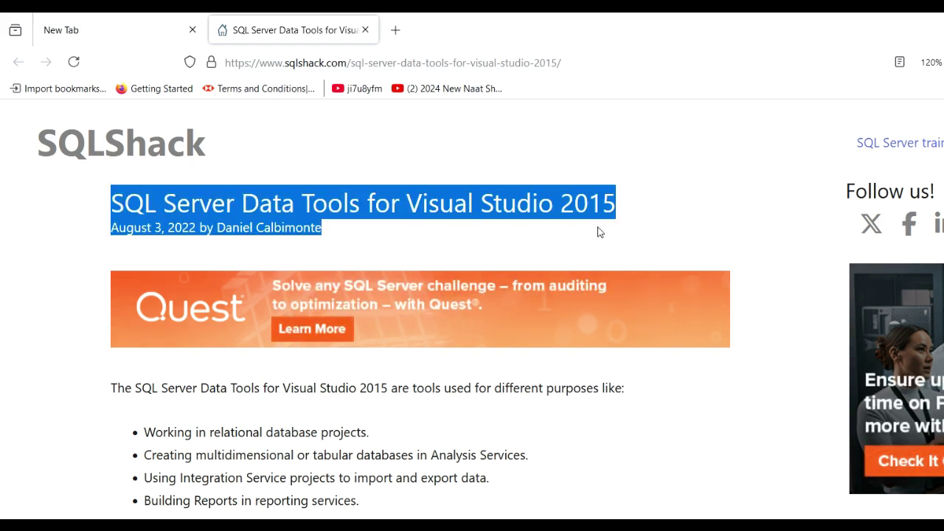
scroll(599, 225, "down", 2)
scroll(581, 247, "down", 1)
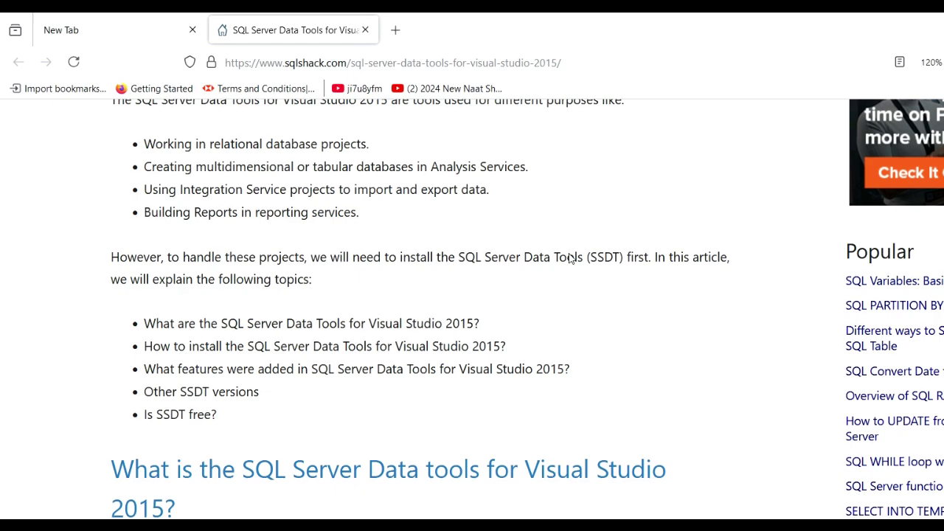
scroll(571, 257, "down", 1)
scroll(470, 324, "down", 4)
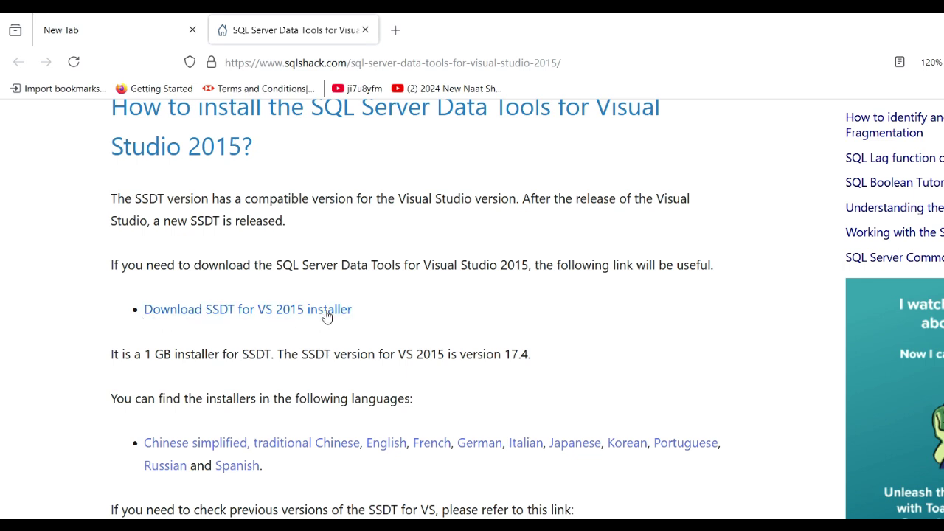
Step: Download the SSDT for Visual Studio 2015 (17.4) ISO from the Microsoft Learn page
left_click(303, 314)
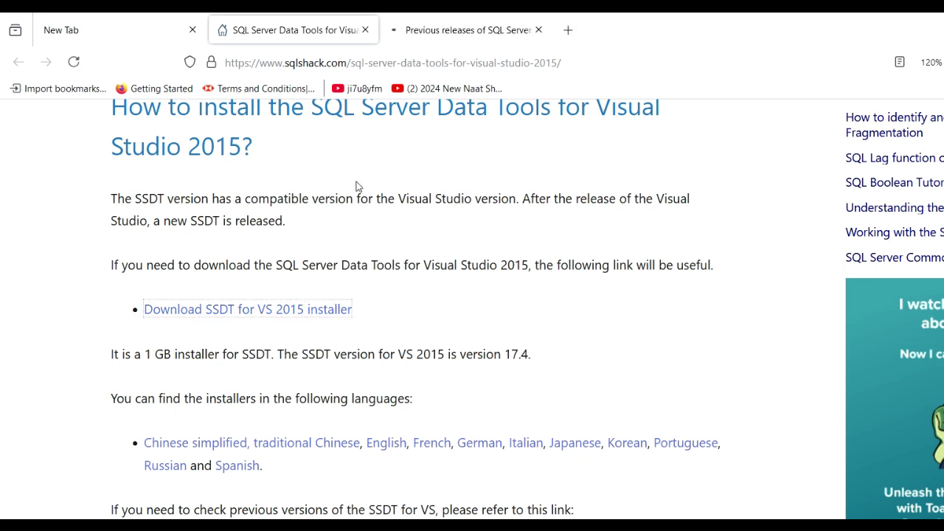
left_click(469, 32)
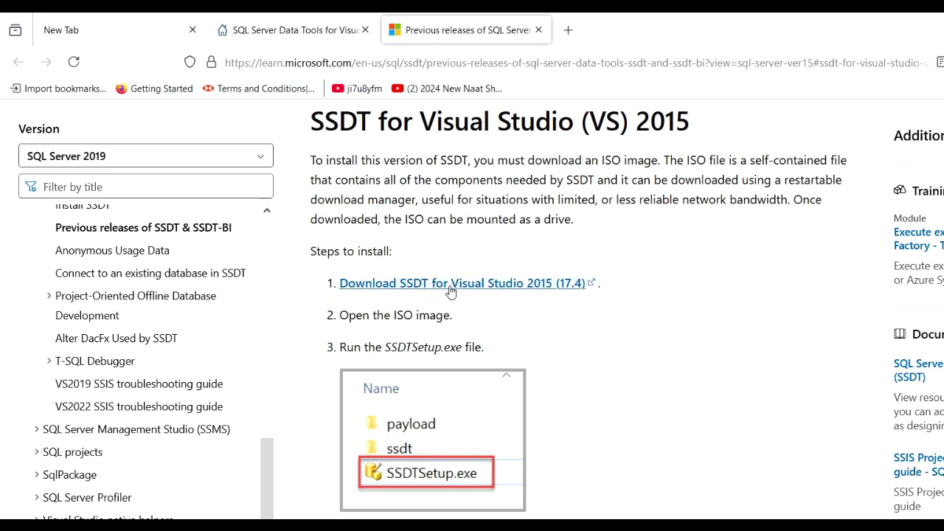
left_click(507, 287)
left_click(421, 292)
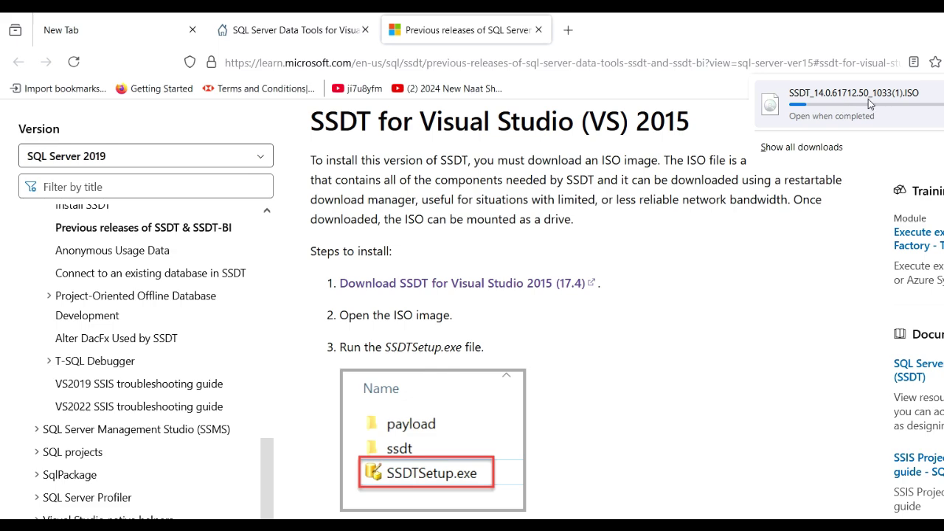
key("Escape")
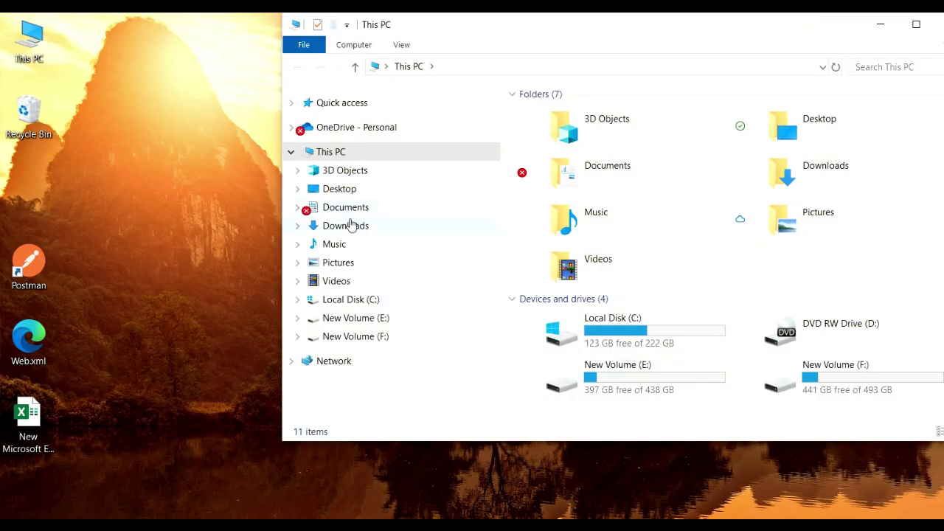
Step: Mount the downloaded SSDT ISO from the Downloads folder as DVD Drive (G:)
left_click(352, 225)
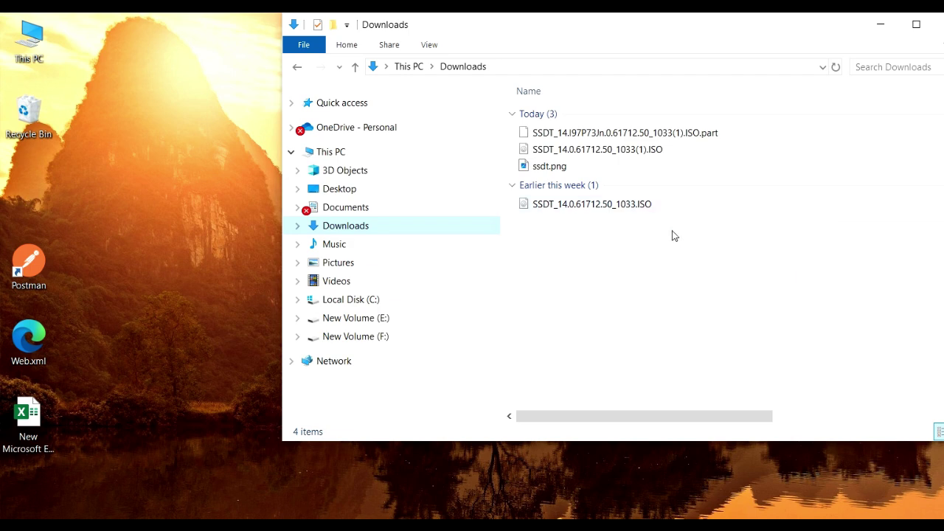
double_click(602, 204)
right_click(601, 205)
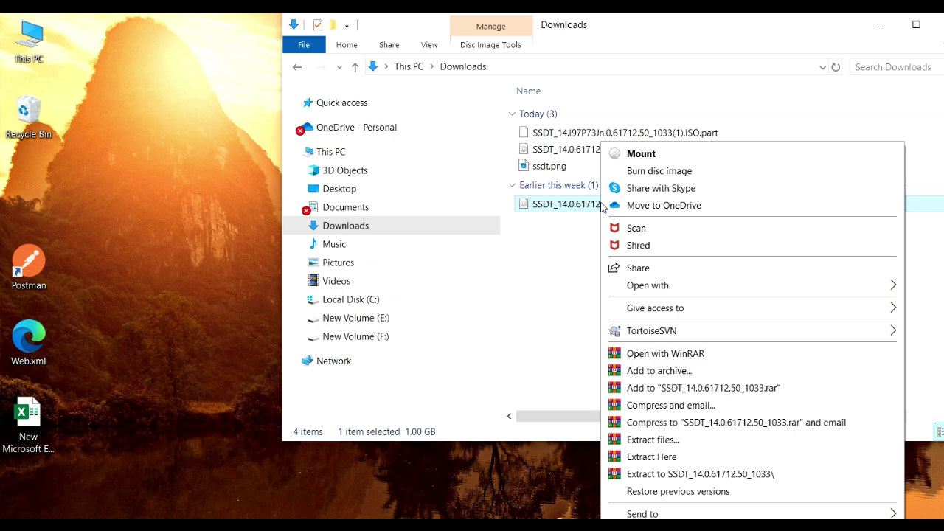
left_click(641, 154)
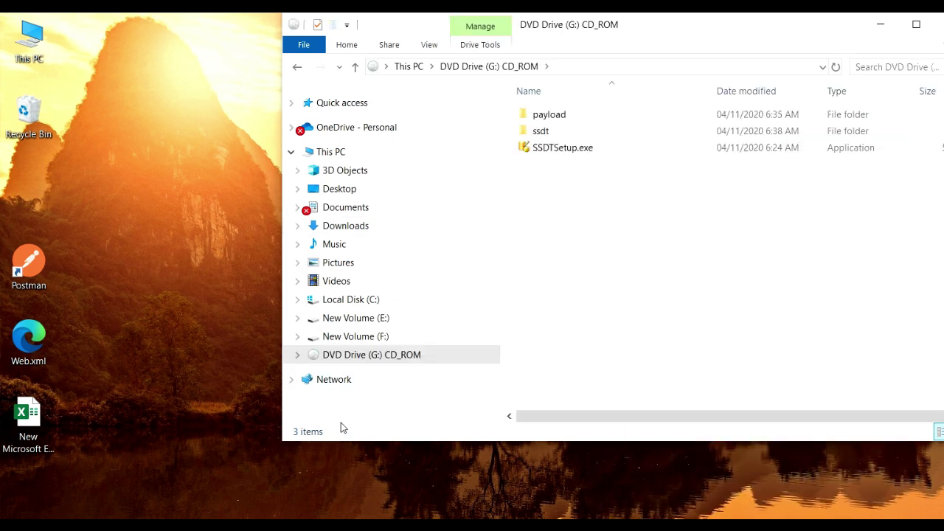
Step: Maximize File Explorer and run SSDTSetup.exe as administrator
left_click(916, 25)
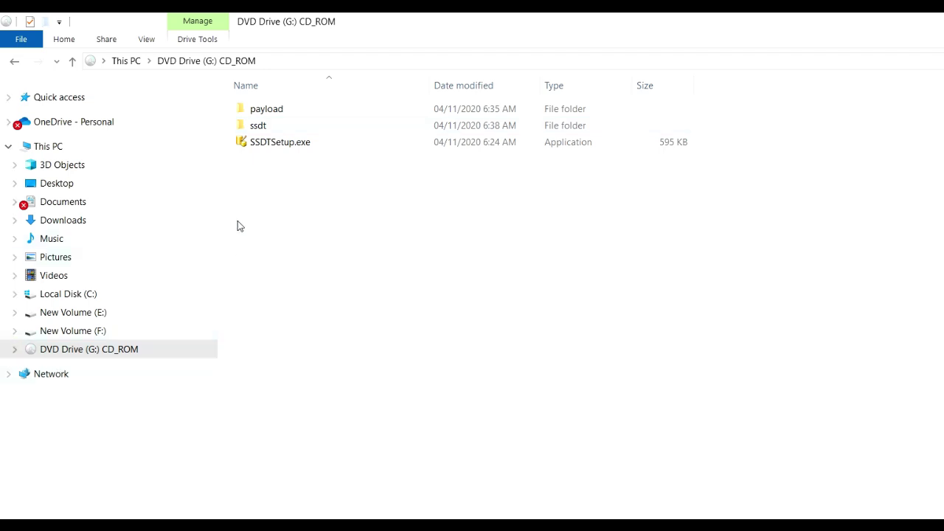
right_click(290, 146)
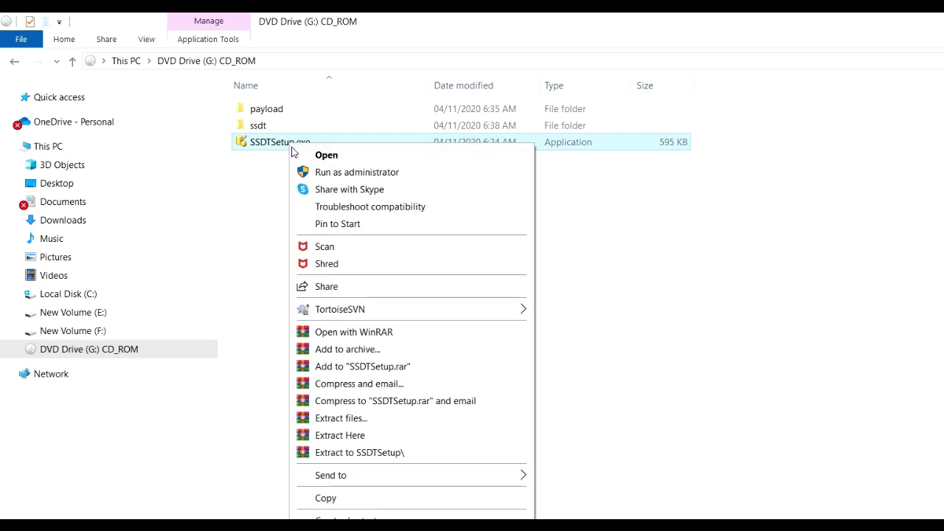
left_click(355, 176)
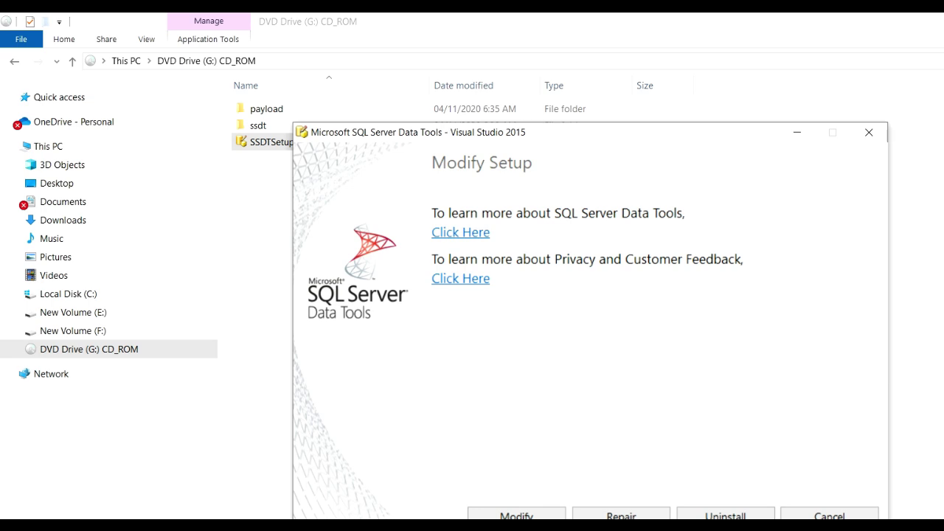
Step: Modify the SSDT installation to include SQL Server Reporting Services tools and start the update
left_click(516, 515)
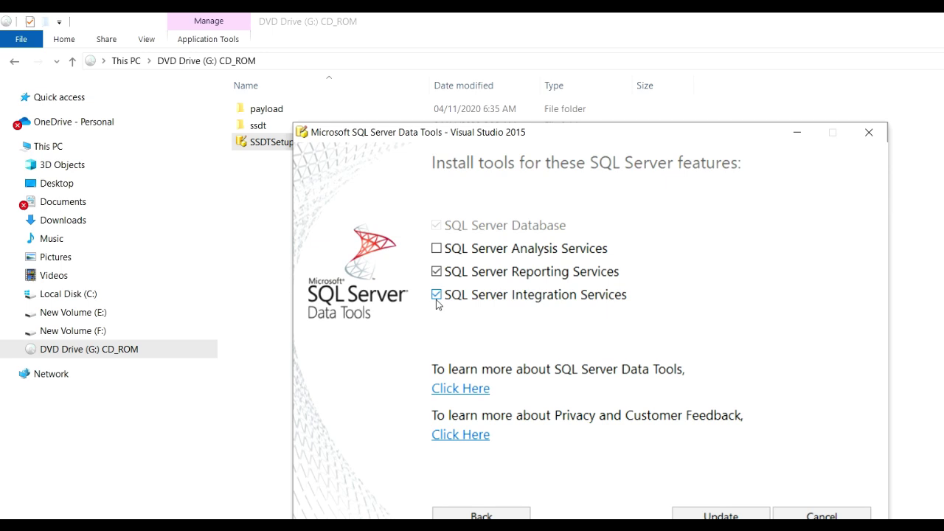
left_click(438, 273)
left_click(438, 273)
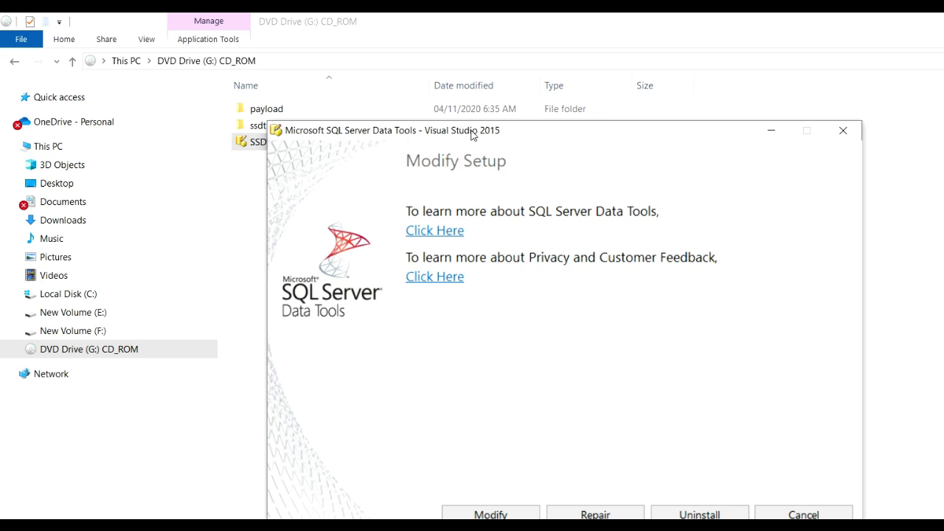
left_click_drag(482, 131, 432, 104)
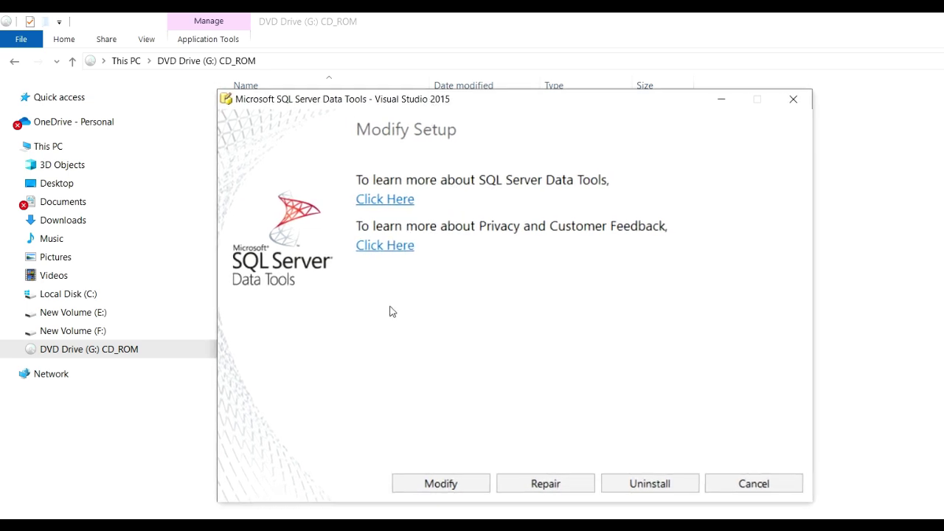
left_click(465, 484)
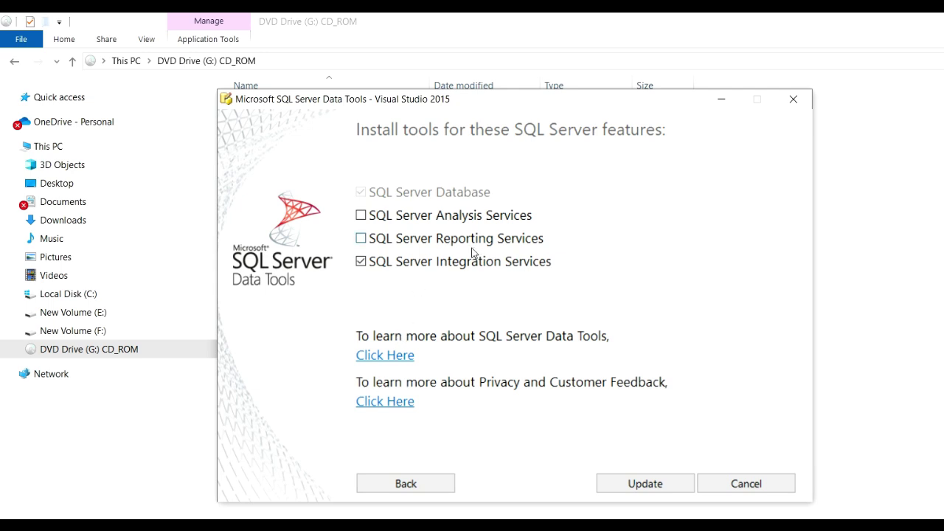
left_click(362, 239)
left_click(660, 487)
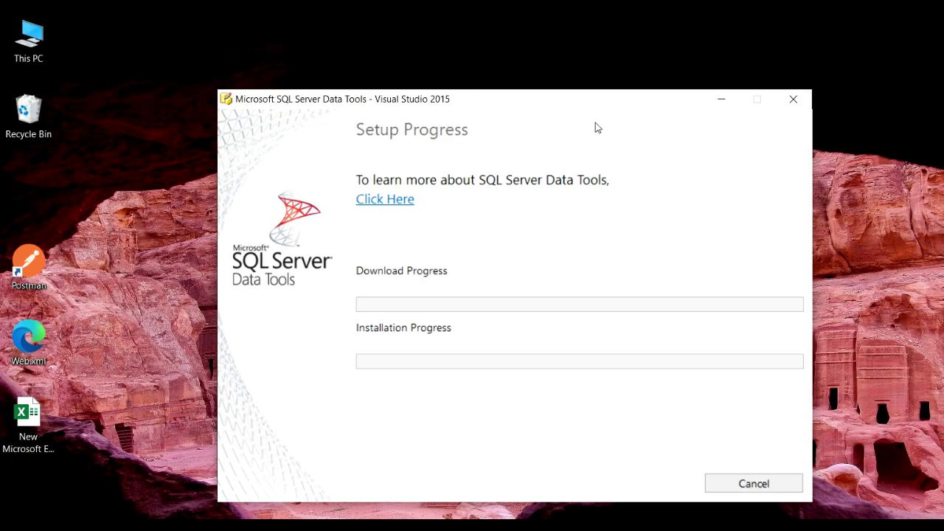
Step: Move the setup window aside while the SSDT features download and install
left_click_drag(591, 101, 573, 55)
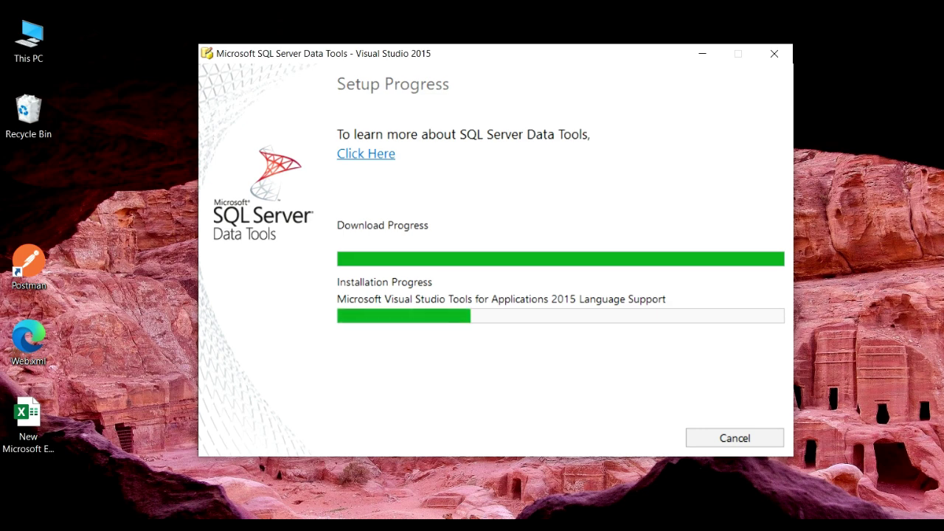
left_click_drag(577, 60, 552, 60)
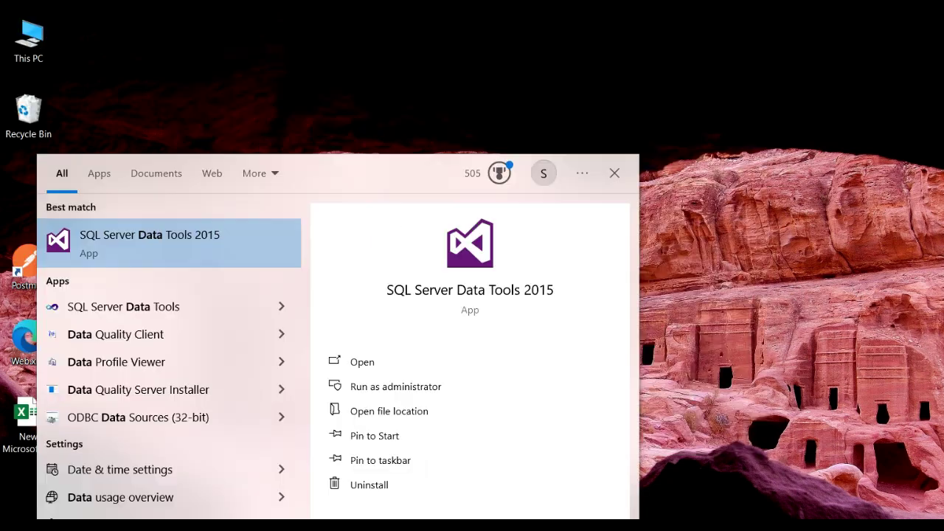
Step: Launch SQL Server Data Tools 2015 from the Windows Search best match
left_click(130, 239)
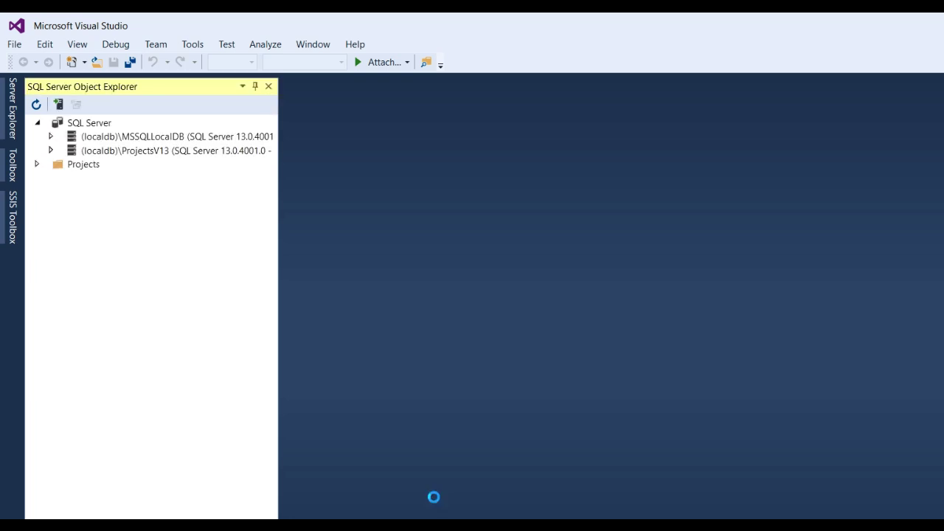
Step: Create an empty Report Server Project named Report Project1 from Business Intelligence > Reporting Services
left_click(15, 45)
mouse_move(80, 67)
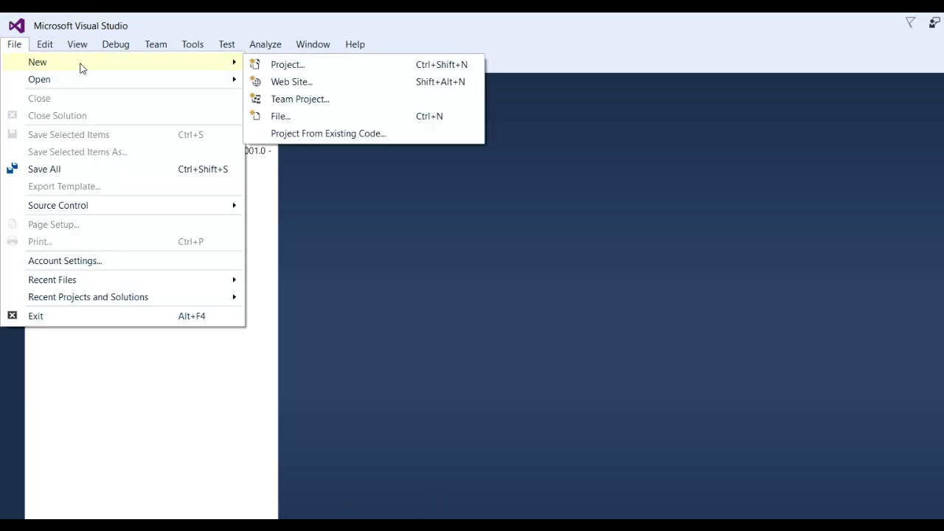
left_click(317, 65)
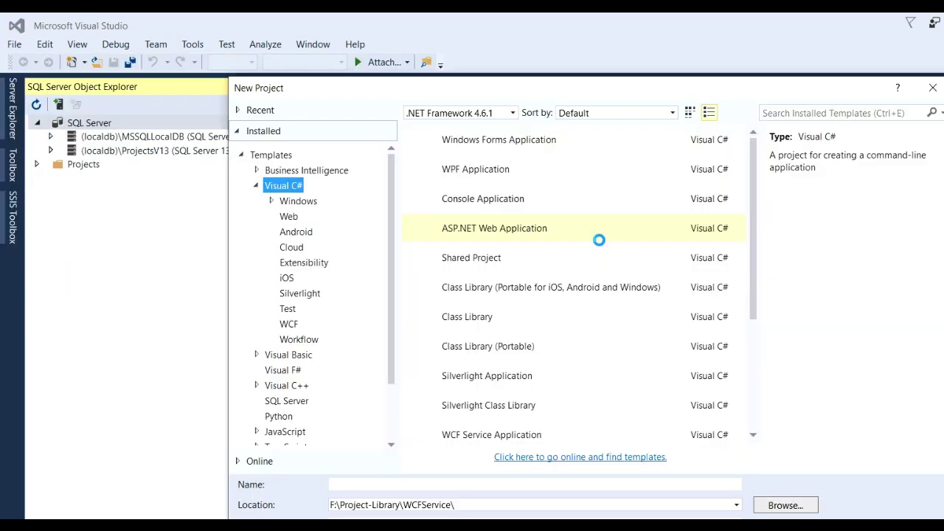
left_click(258, 171)
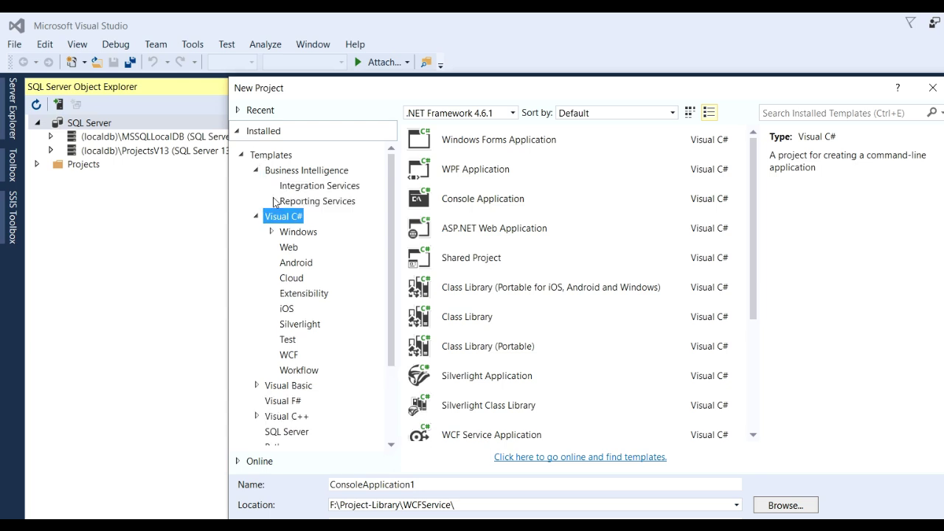
left_click(330, 205)
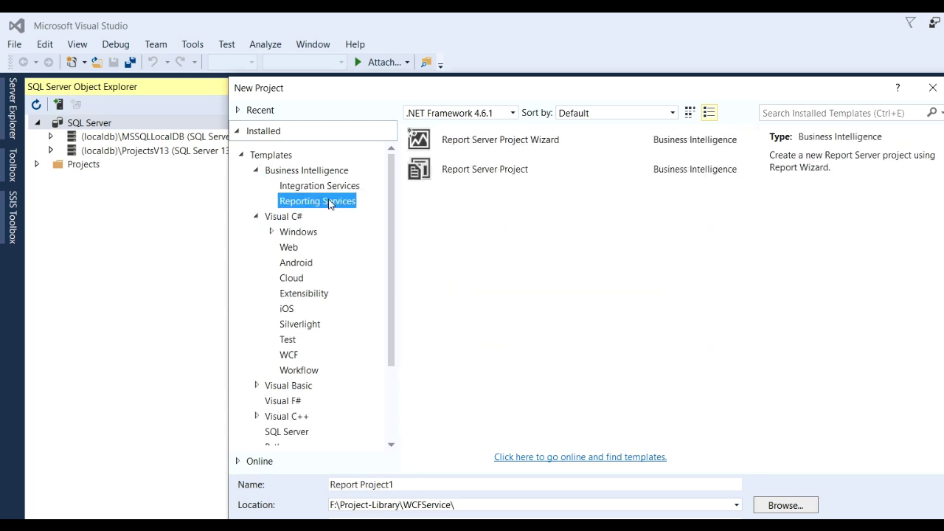
left_click(508, 180)
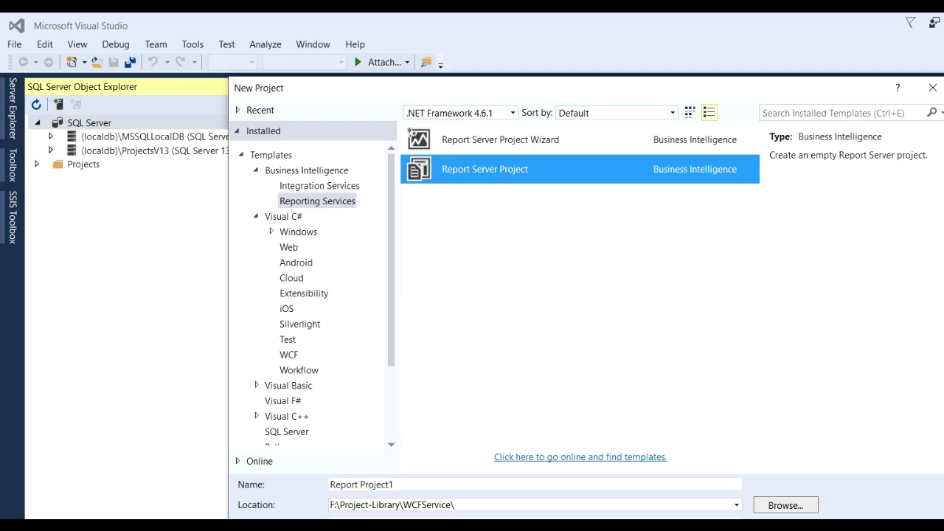
key("Return")
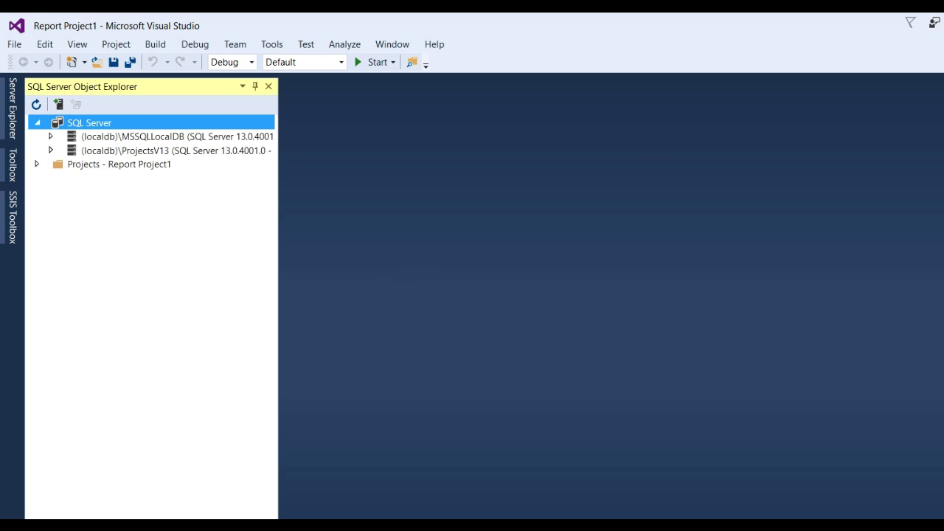
Step: Show Solution Explorer and add a new shared data source under Shared Data Sources
key("ctrl+alt+l")
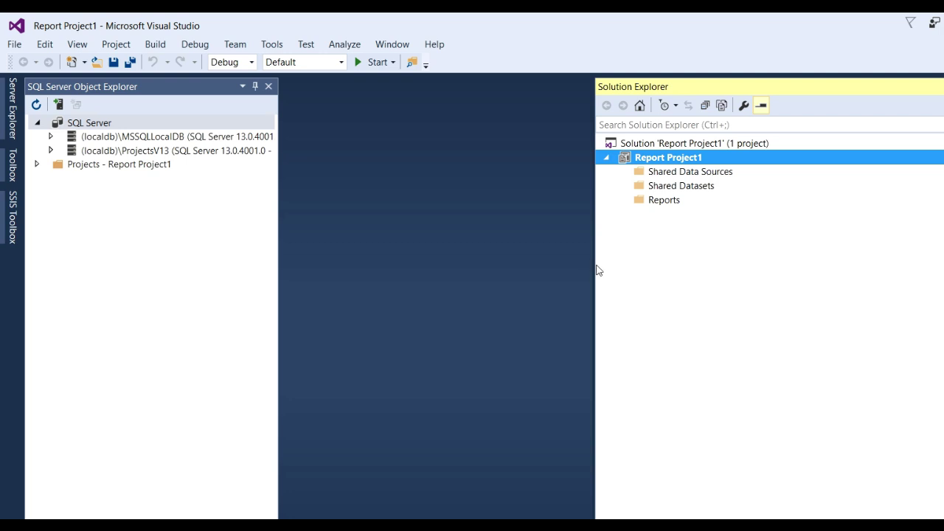
left_click_drag(595, 264, 687, 273)
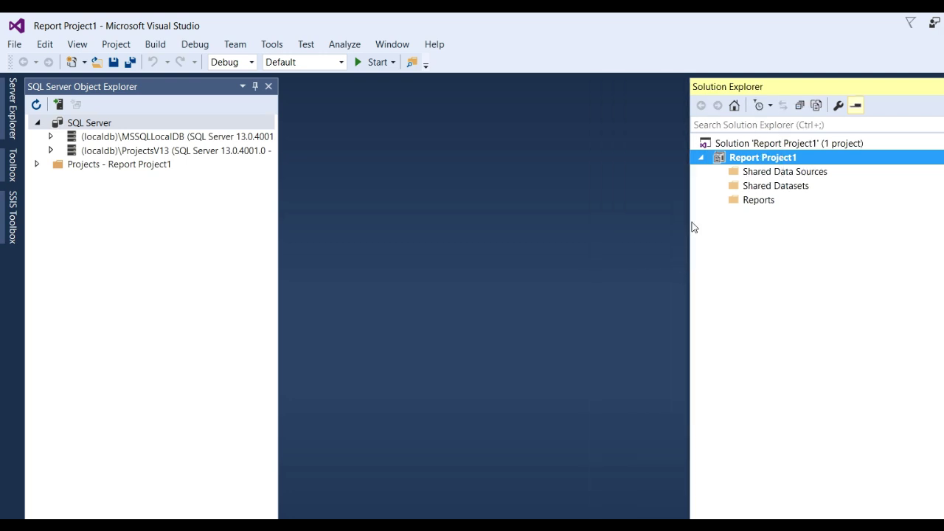
left_click(743, 174)
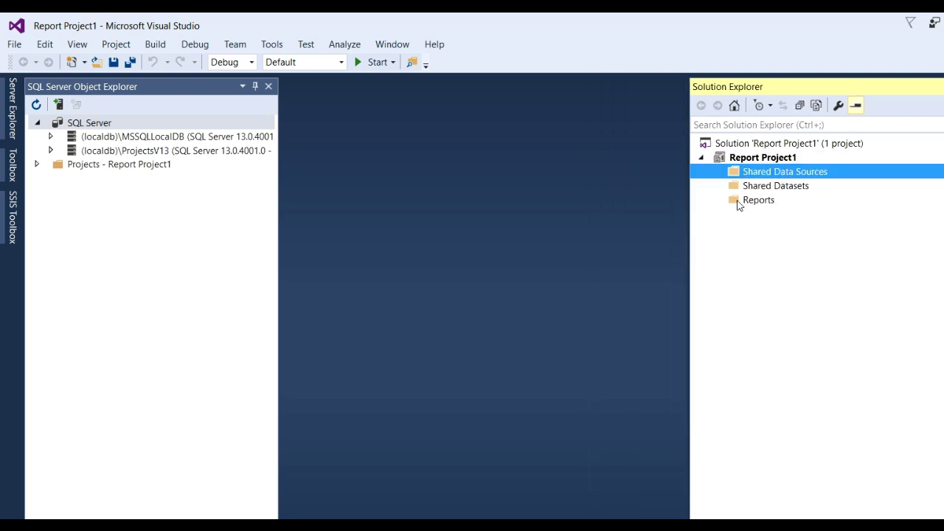
left_click(740, 203)
left_click(764, 175)
right_click(764, 175)
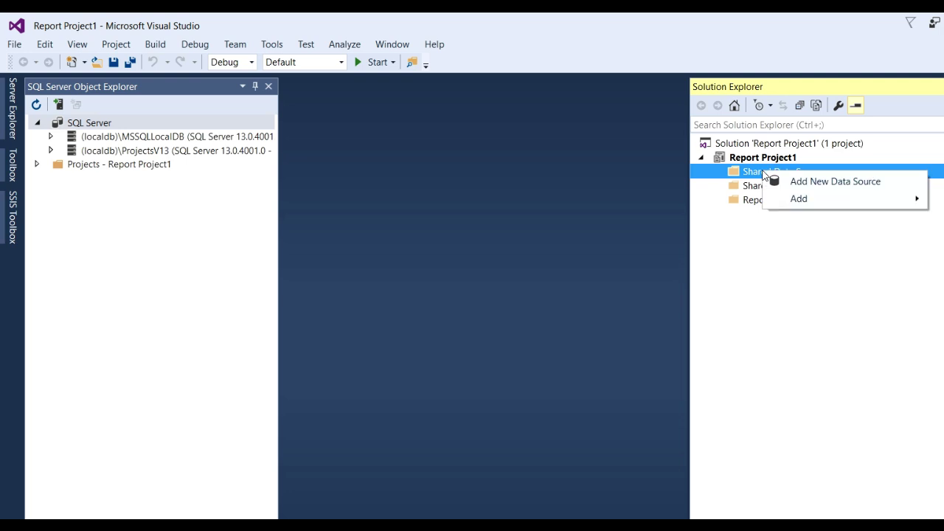
left_click(816, 182)
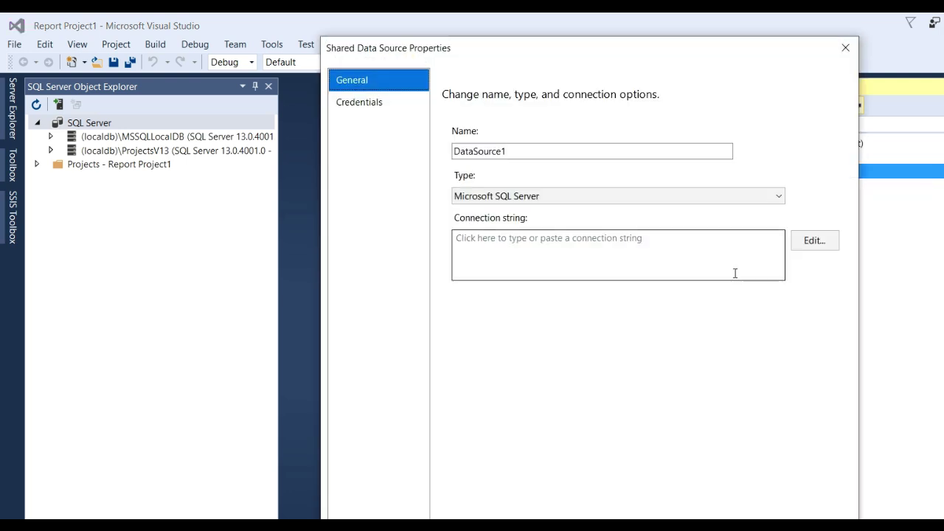
Step: Set the connection's server name to the PC's device name, DESKTOP-HSSNFCU
left_click(539, 254)
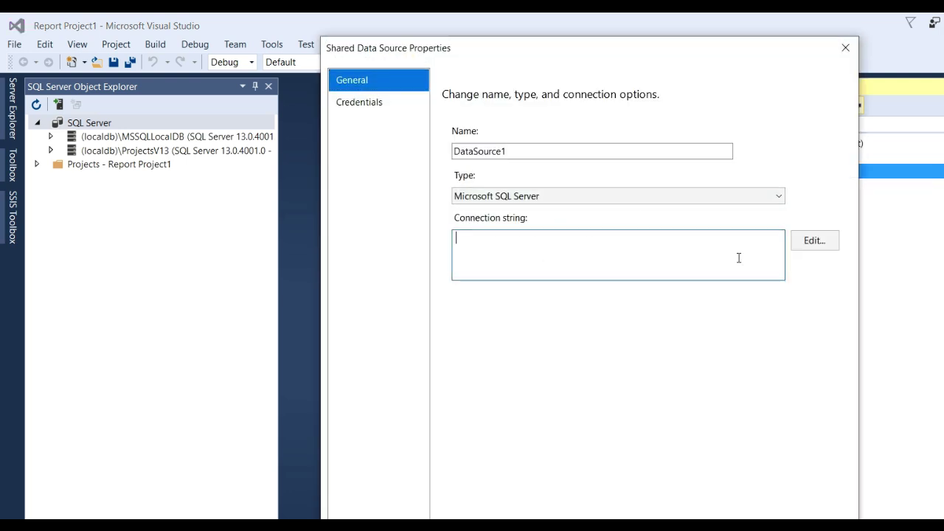
left_click(808, 243)
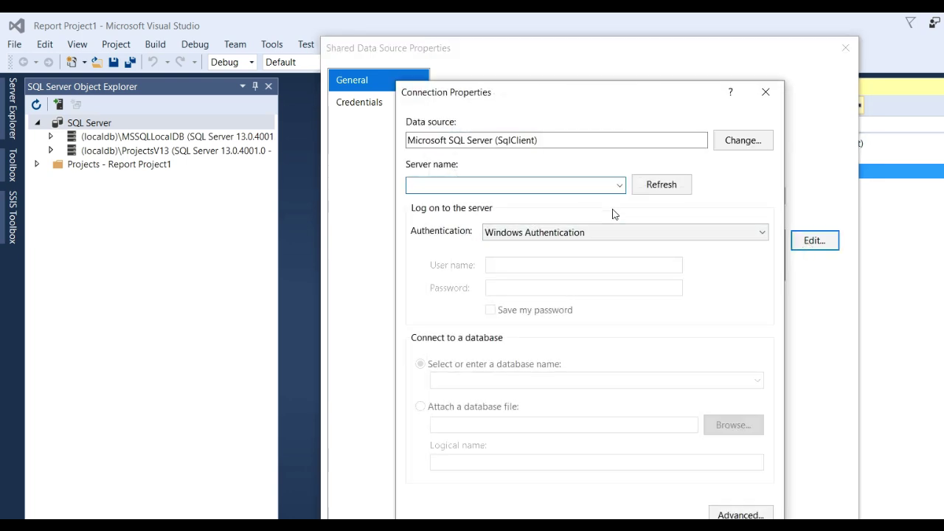
key("super+d")
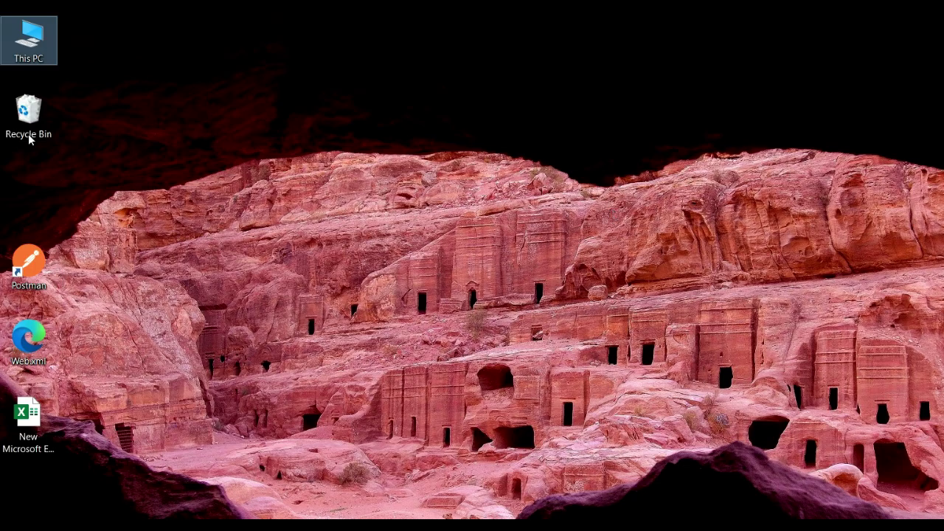
right_click(27, 39)
left_click(98, 274)
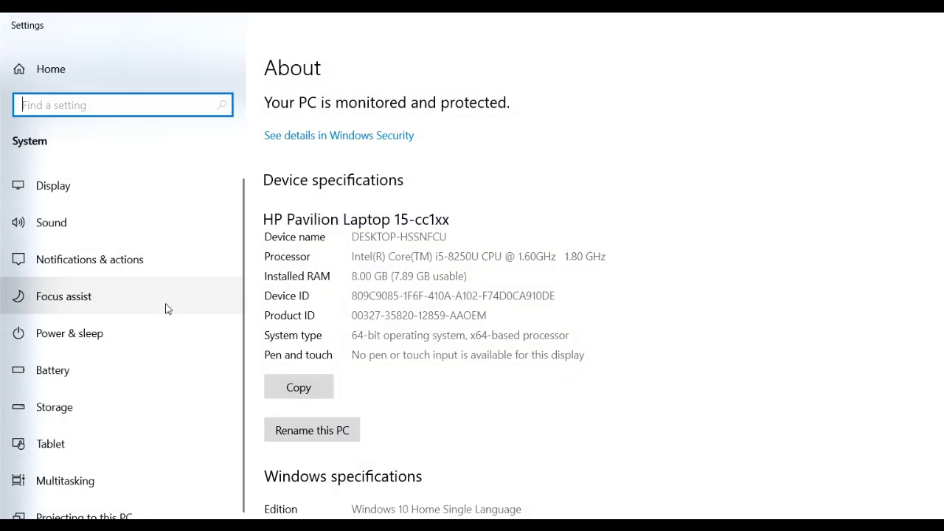
left_click_drag(352, 238, 450, 236)
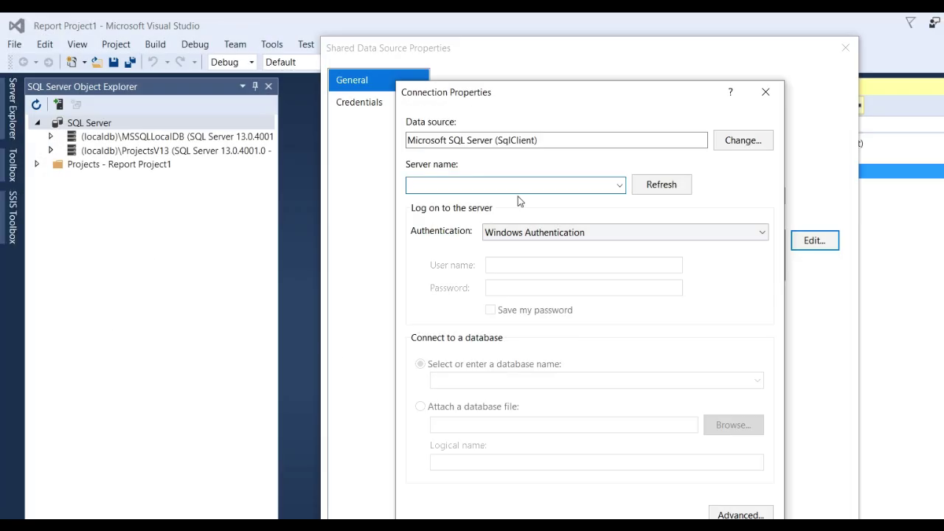
type("DESKTOP-HSSNFCU")
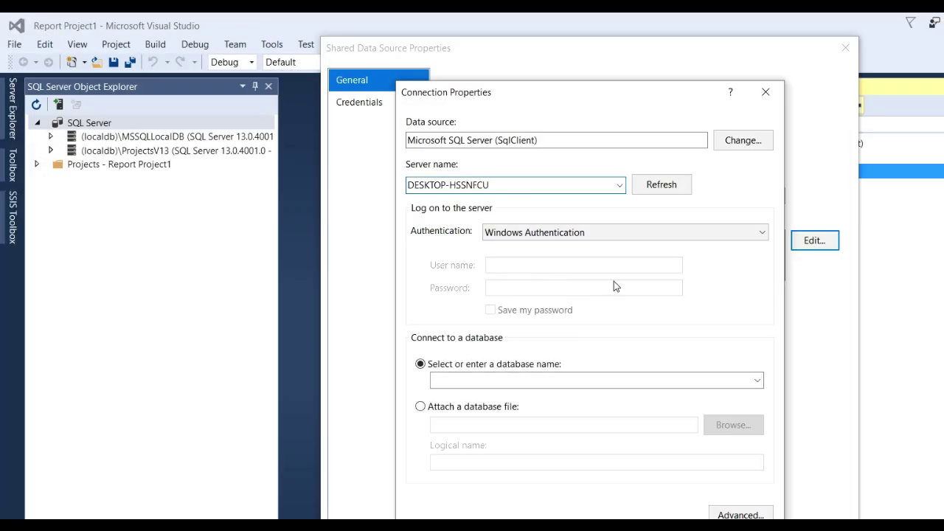
Step: Use SQL Server Authentication with the SQL login and password, test successfully, and save DataSource1
left_click(643, 235)
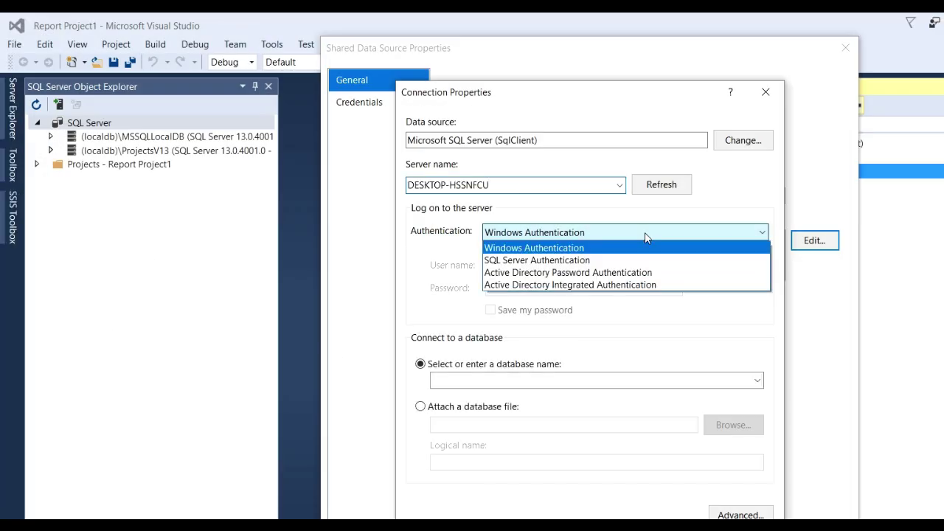
left_click(612, 261)
left_click(509, 266)
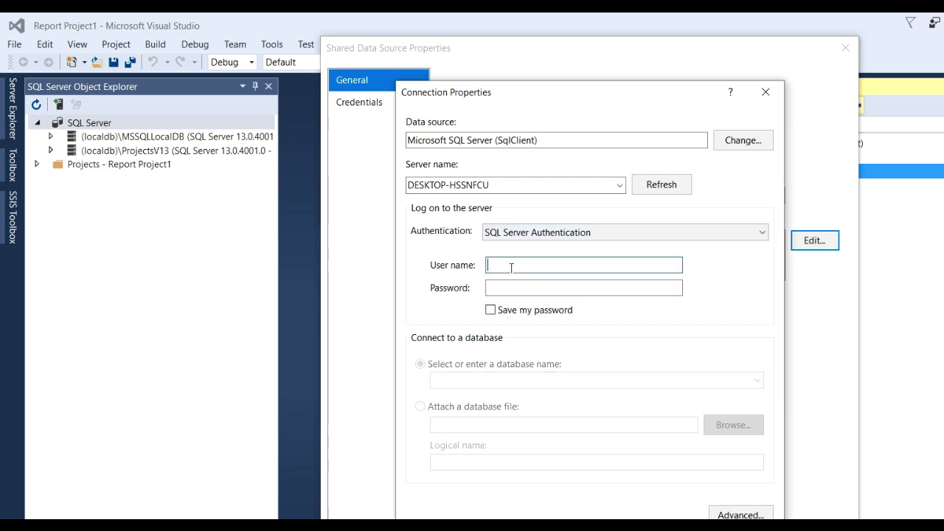
type("sa")
left_click(521, 287)
type("1234")
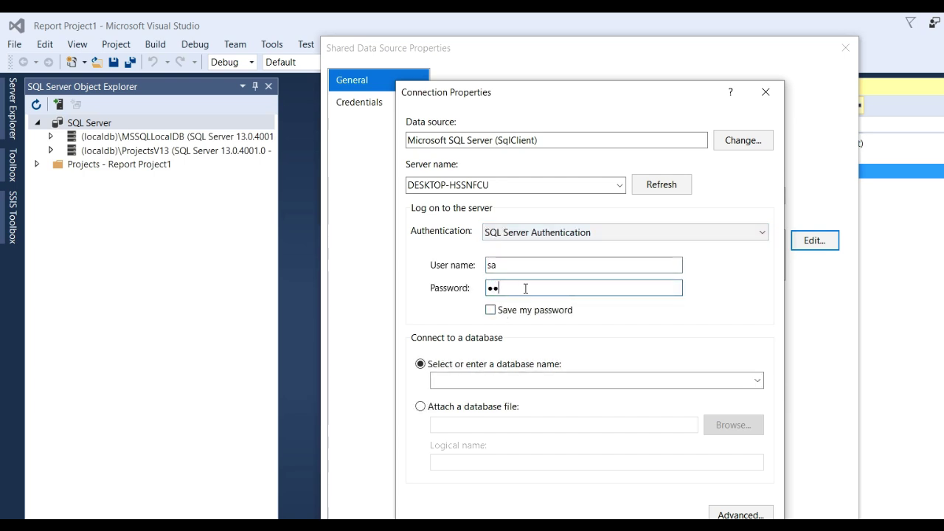
left_click(442, 526)
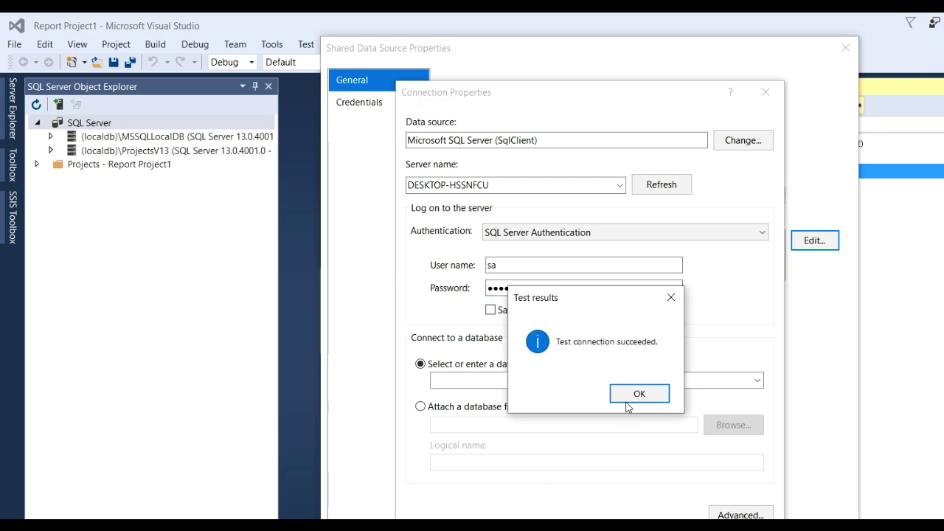
left_click(628, 392)
left_click(683, 525)
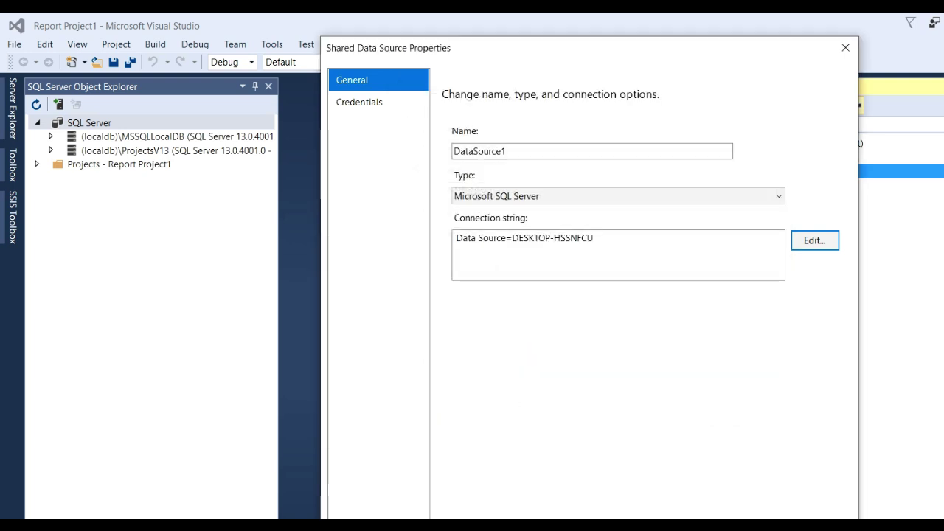
key("Return")
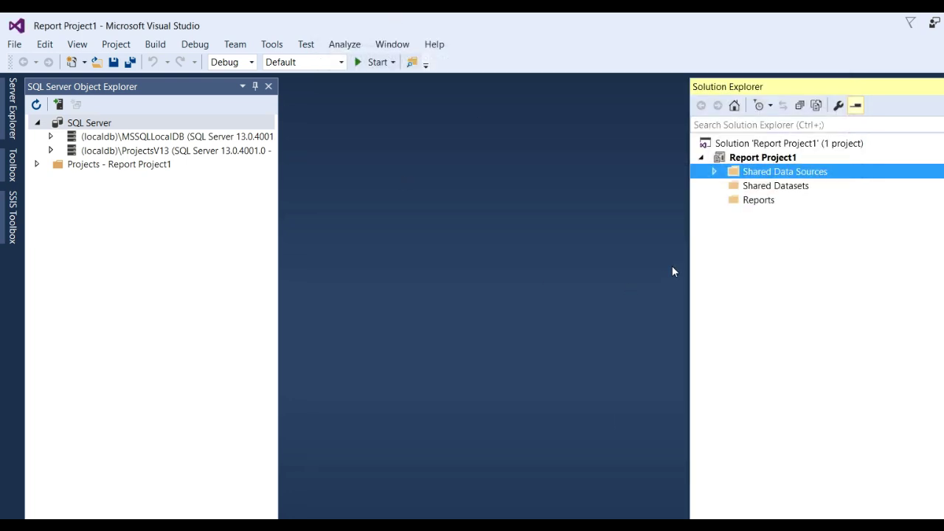
Step: Add shared dataset DataSet1 on DataSource1 with query 'select * from emp_delhi'
left_click(760, 193)
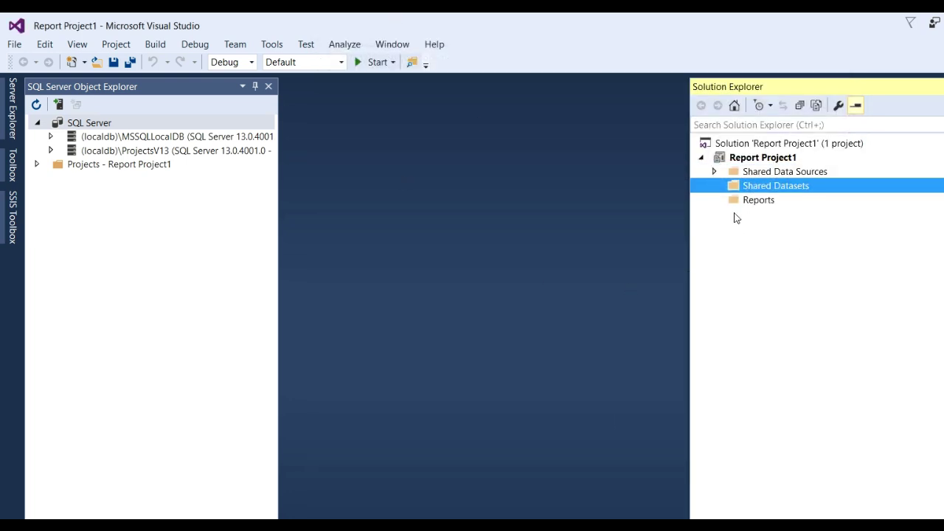
right_click(756, 189)
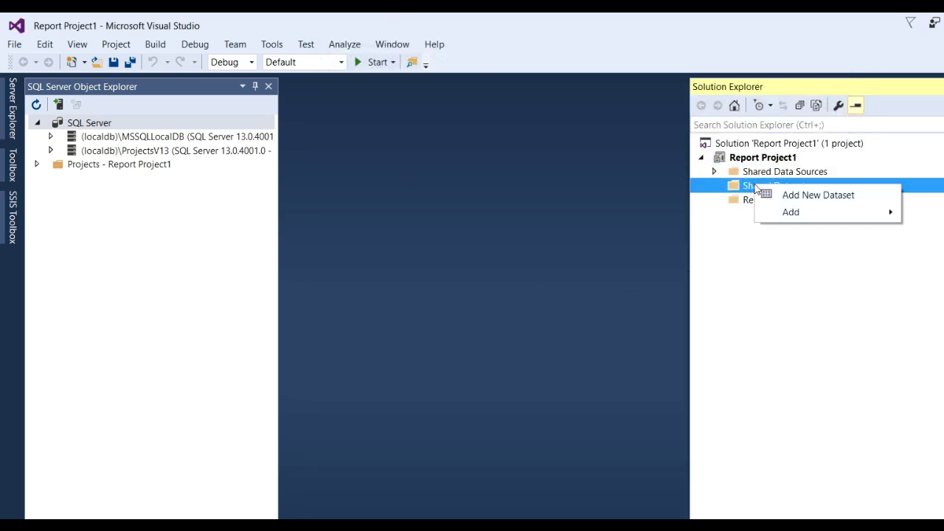
left_click(801, 196)
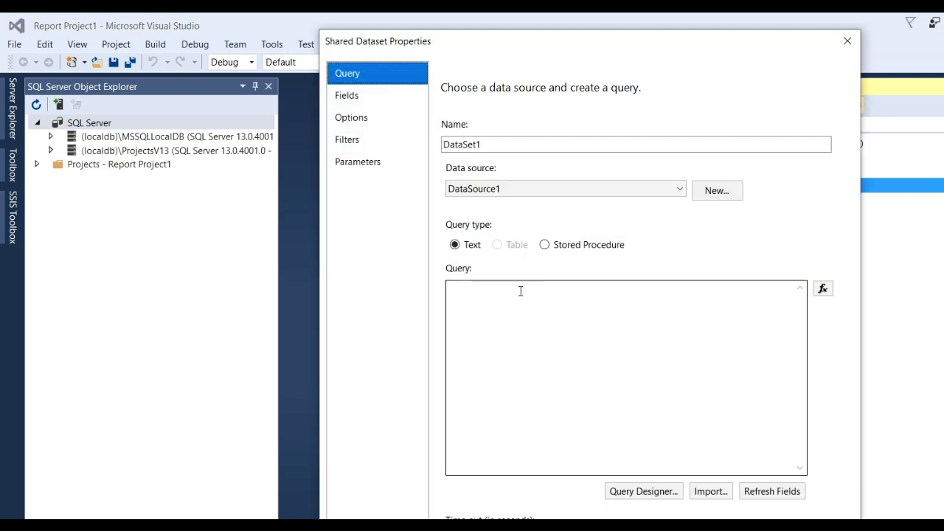
left_click(719, 195)
left_click(531, 257)
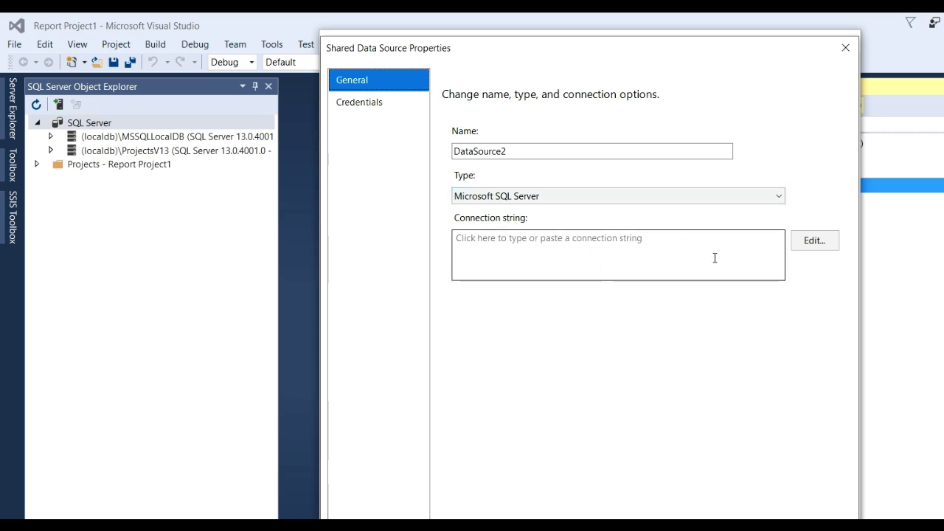
key("Escape")
left_click(580, 333)
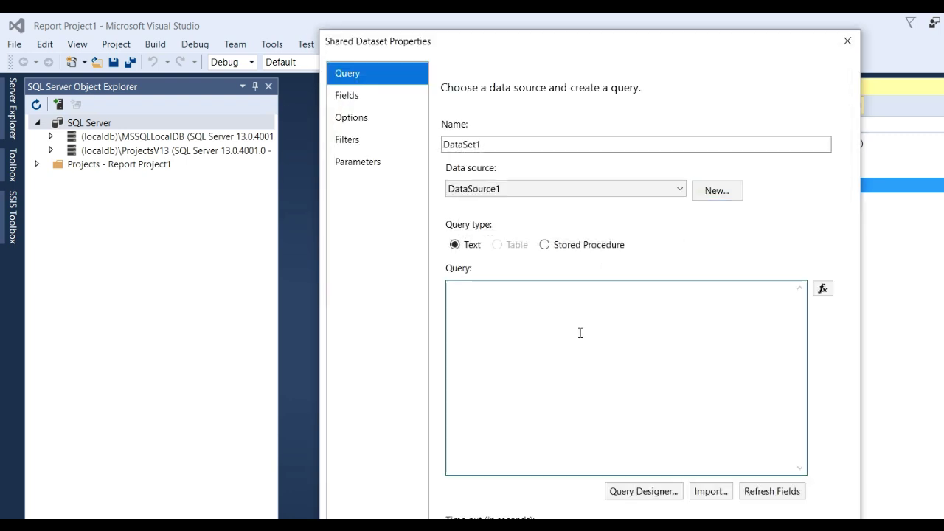
left_click(779, 493)
Step: Open the query designer, supplying the SQL login and password for DataSource1
left_click(666, 494)
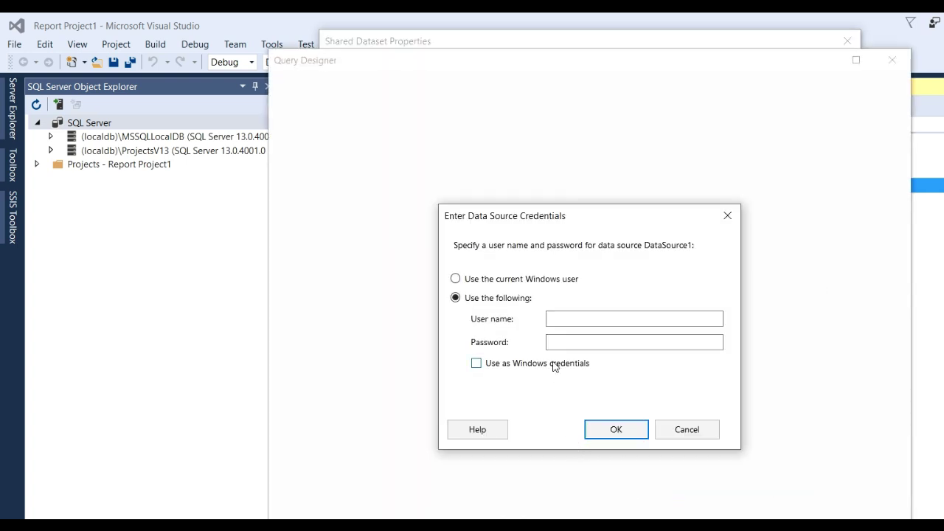
left_click(582, 319)
type("sa")
left_click(597, 343)
type("*")
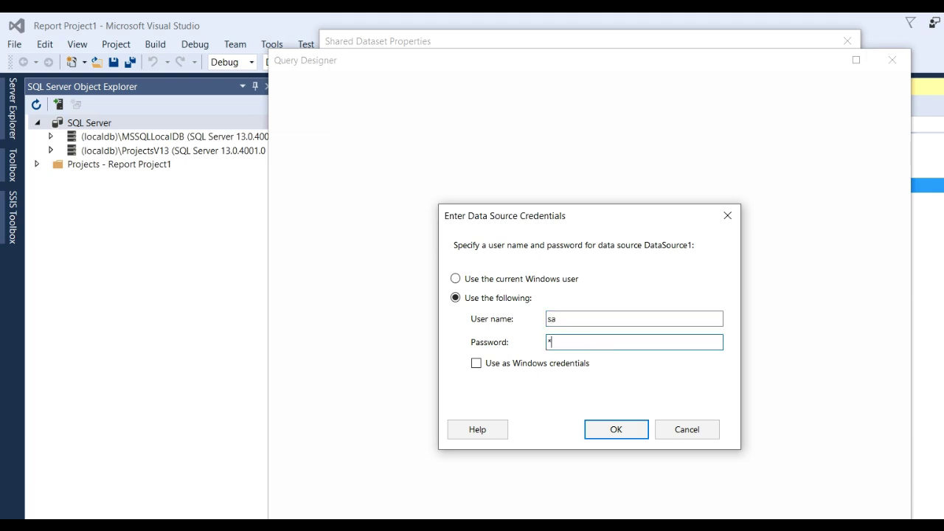
type("***")
left_click(627, 435)
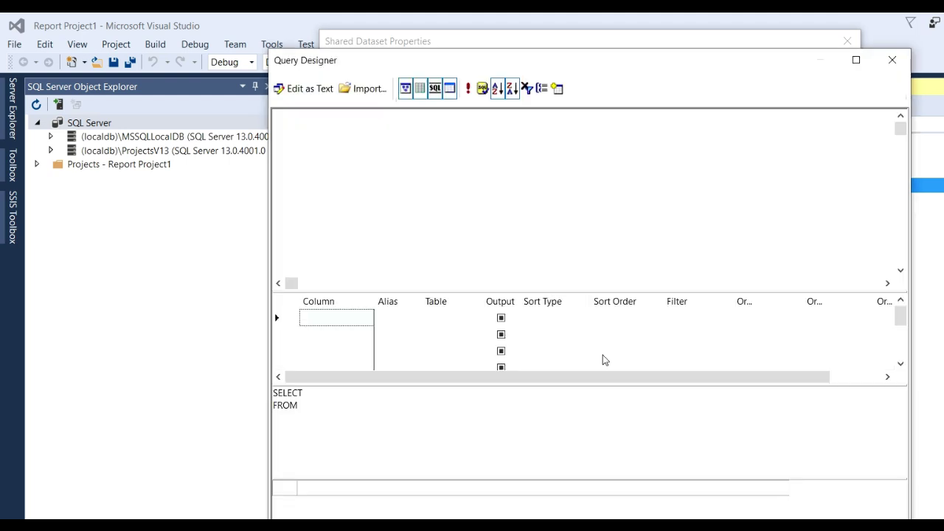
left_click(677, 189)
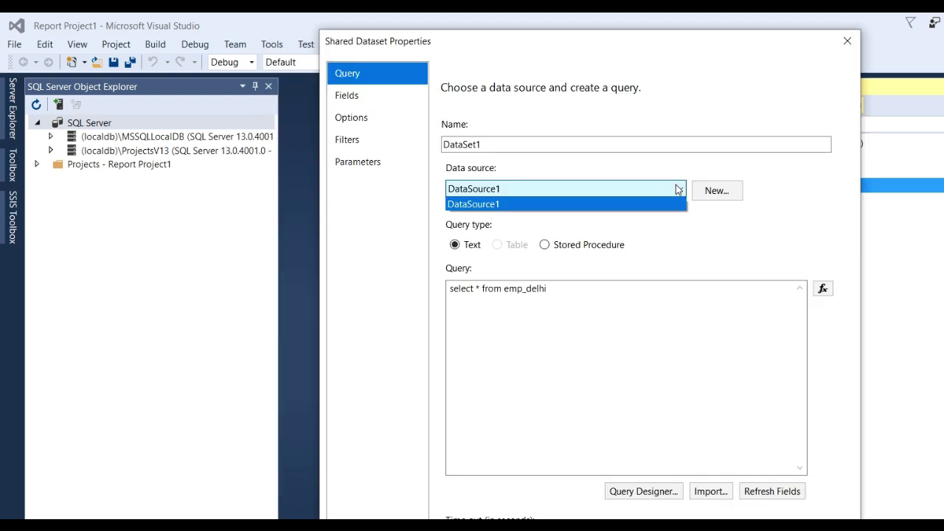
left_click(723, 202)
Step: Start a new data source on server DESKTOP-HSSNFCU using SQL Server Authentication
left_click(728, 194)
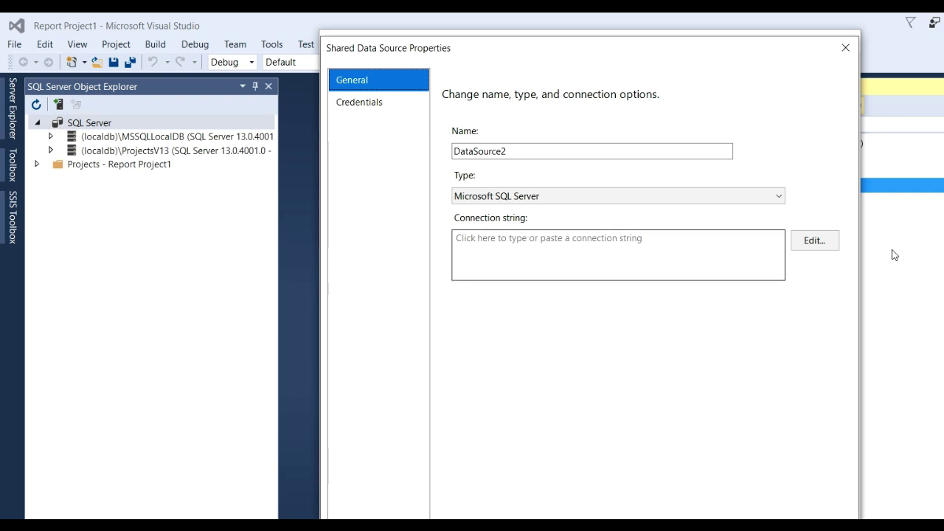
left_click(831, 247)
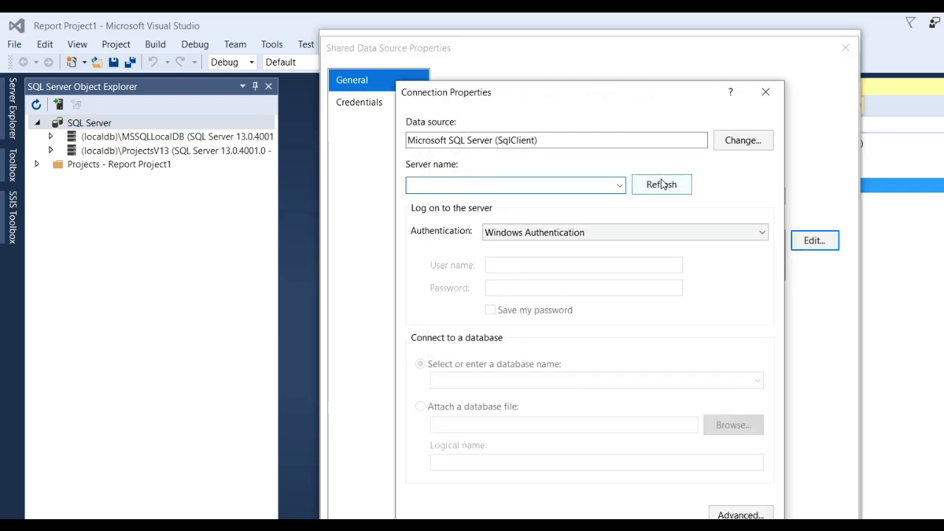
left_click(618, 185)
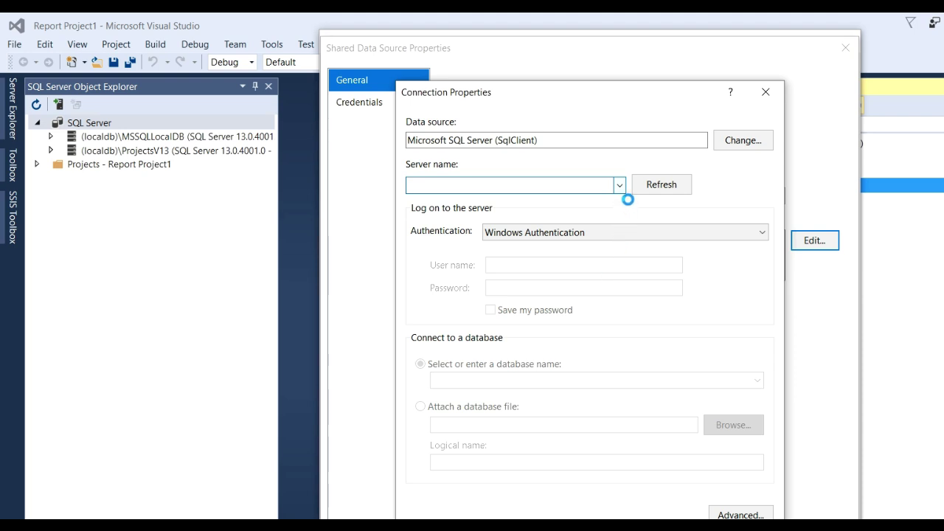
left_click(509, 200)
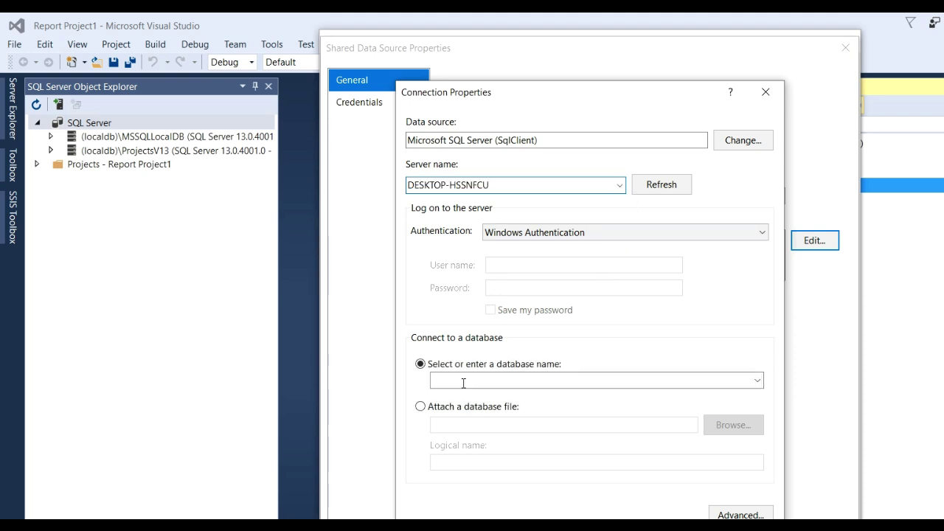
left_click(574, 236)
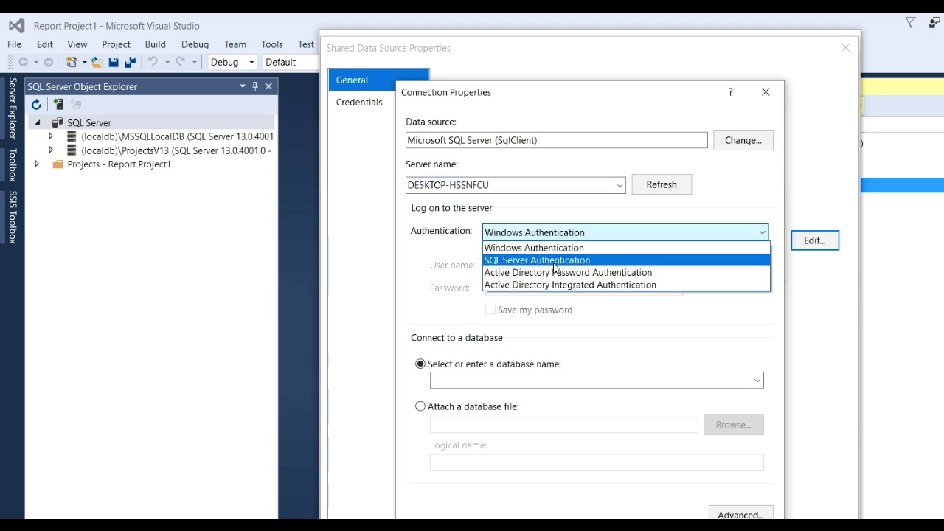
left_click(558, 260)
Step: Enter and save the SQL login credentials, choose the Test database, and test the connection
left_click(529, 267)
type("sa")
left_click(536, 290)
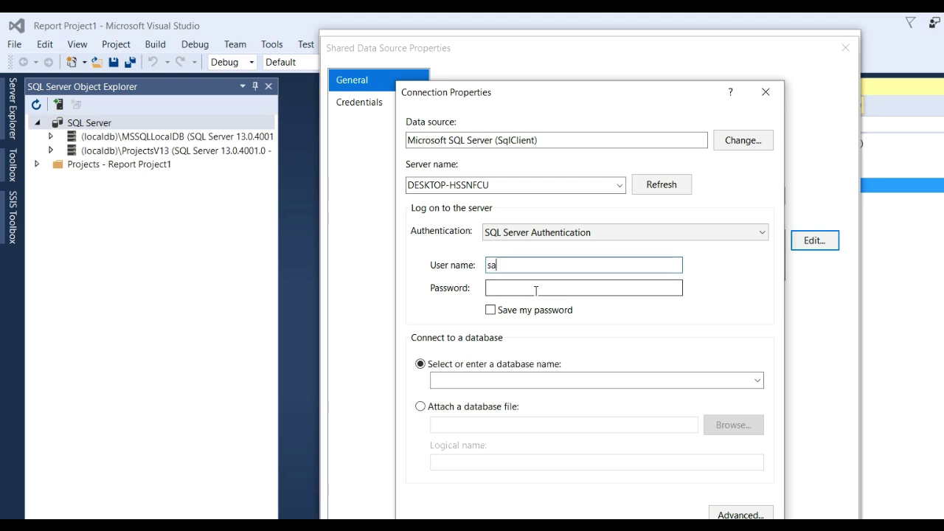
type("1234")
left_click(582, 310)
left_click(759, 381)
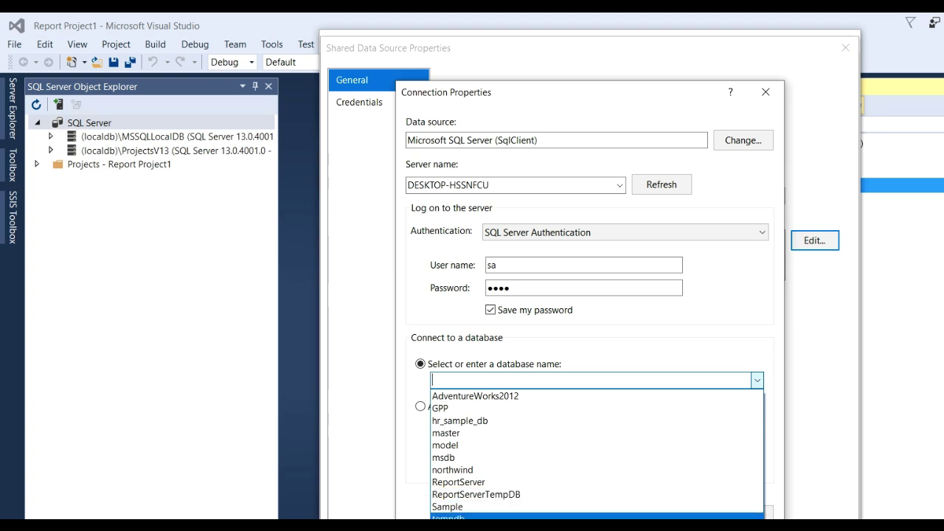
left_click(536, 515)
left_click(457, 525)
left_click(637, 391)
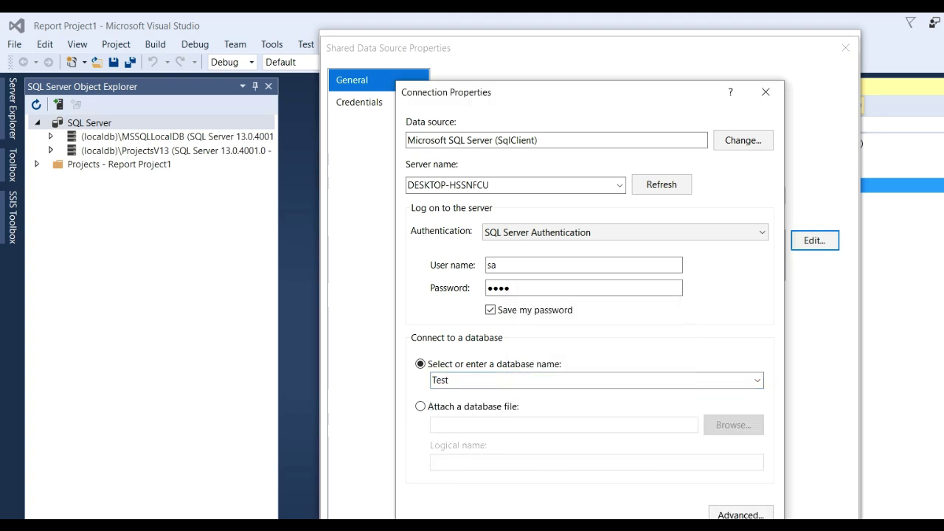
key("Return")
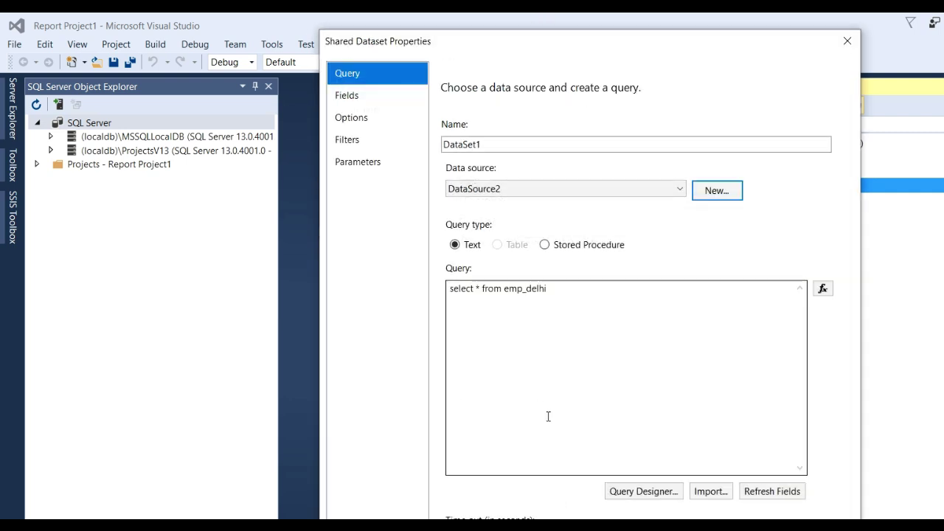
Step: Refresh DataSet1's field list to retrieve empid, emp_name and emp_location
left_click(753, 489)
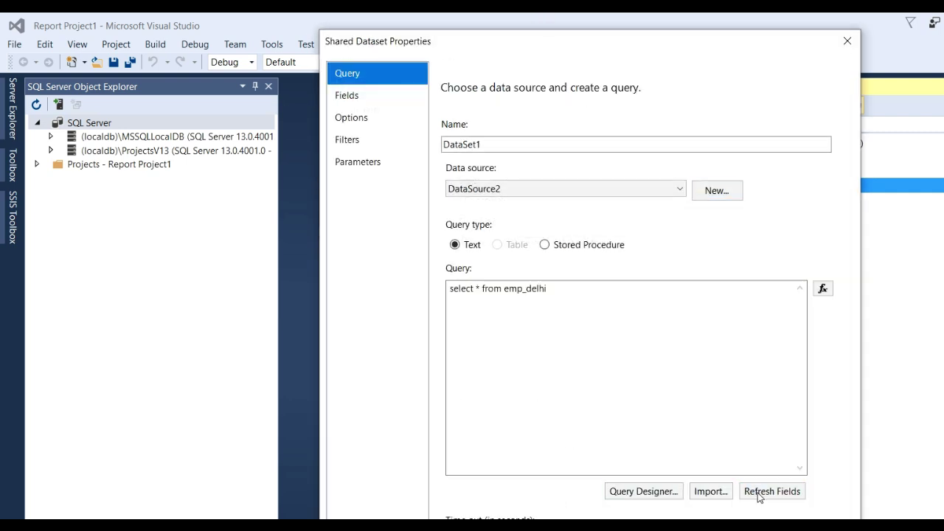
left_click(770, 497)
left_click(348, 98)
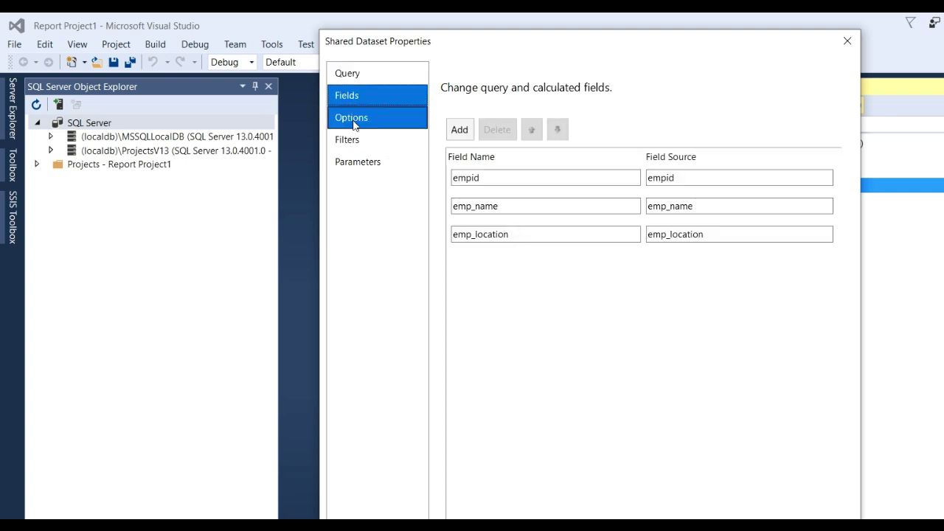
Step: Review the shared dataset's Options, Filters and Parameters pages, then close Shared Dataset Properties
left_click(352, 118)
left_click(350, 142)
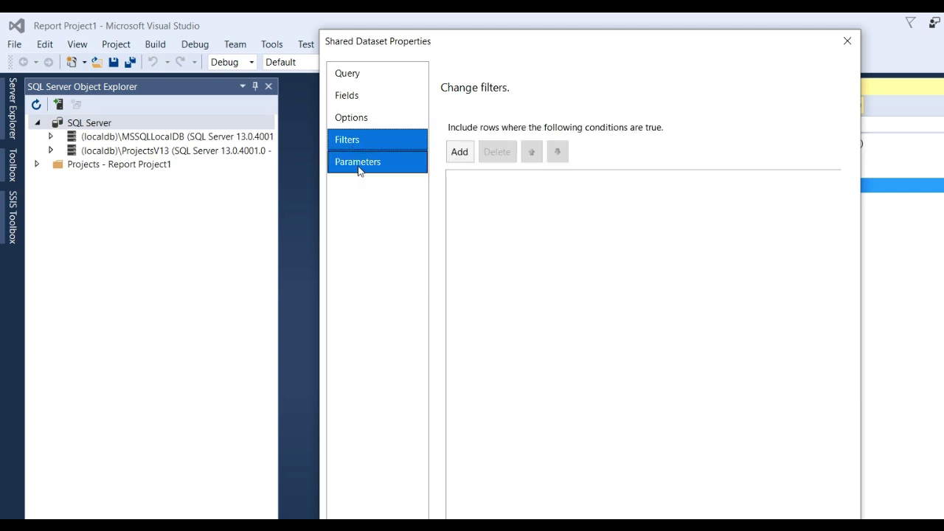
left_click(359, 168)
key("Escape")
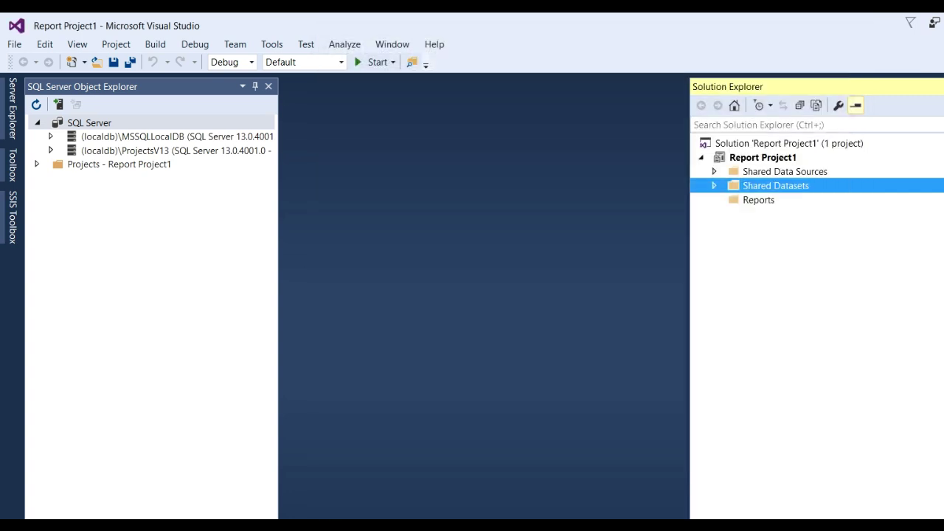
Step: Start the Add New Report wizard from the Reports folder, then cancel it
left_click(743, 204)
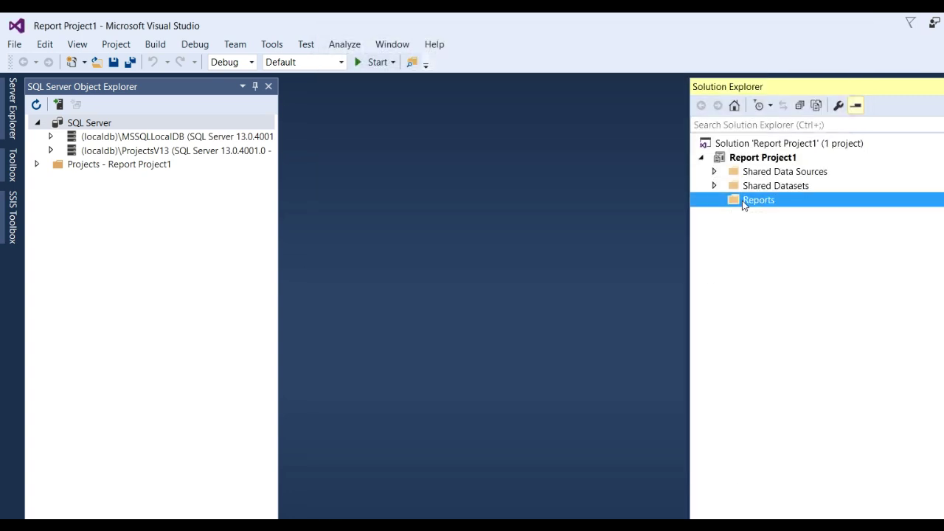
right_click(743, 204)
left_click(772, 217)
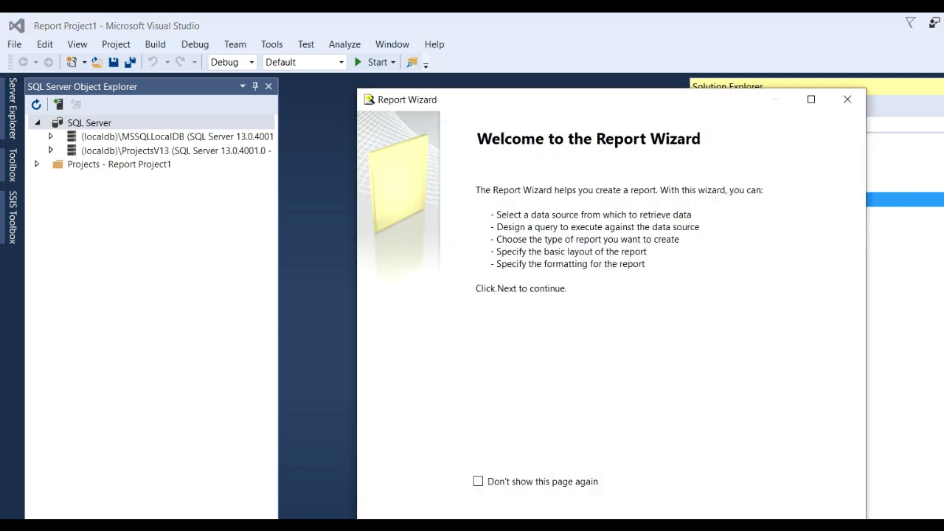
key("Escape")
Step: Add an empty Report item, Report1.rdl, to the Reports folder via New Item
right_click(760, 201)
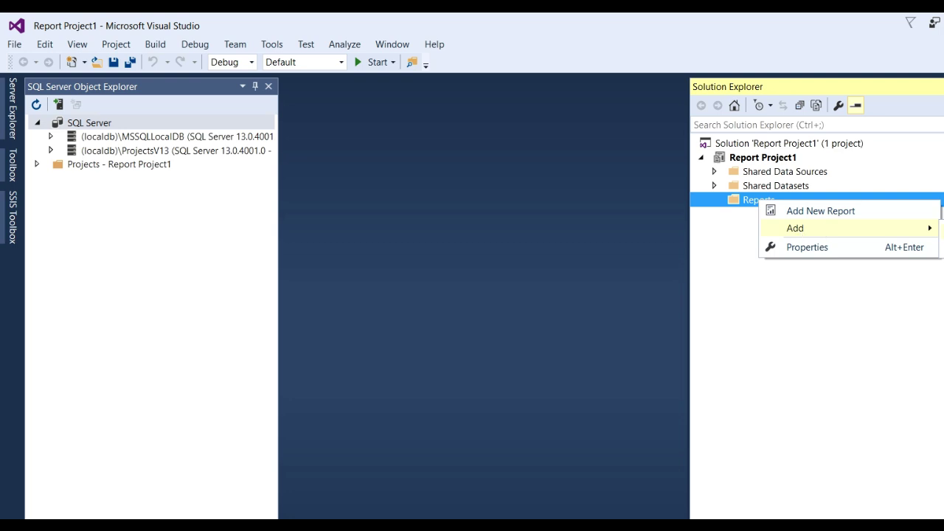
left_click(937, 231)
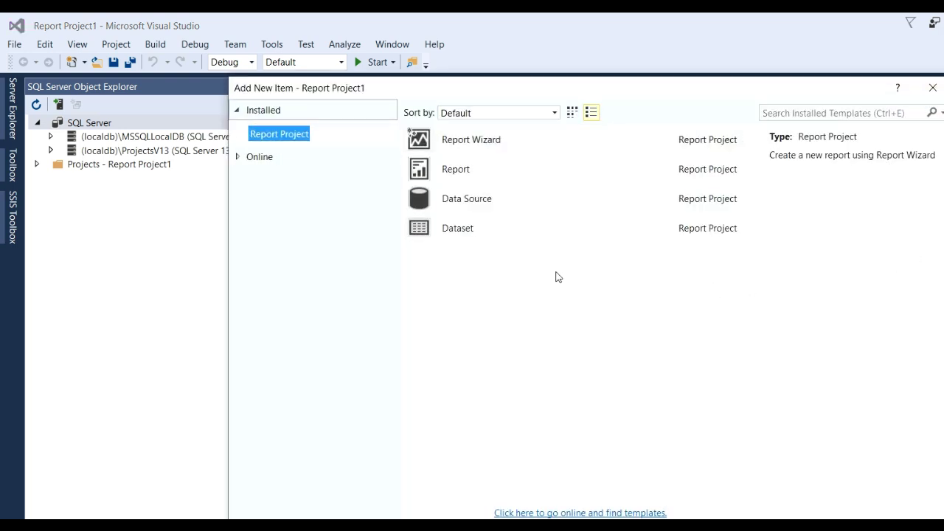
left_click(466, 183)
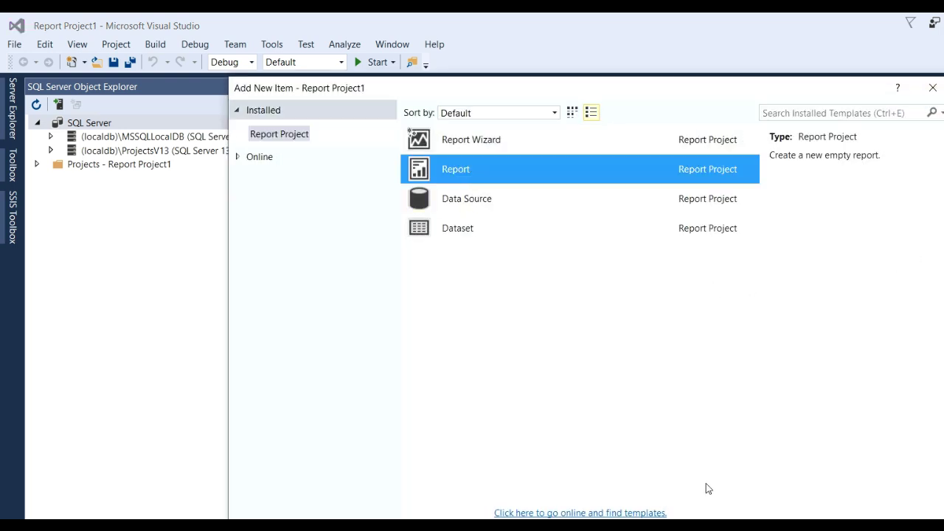
key("Return")
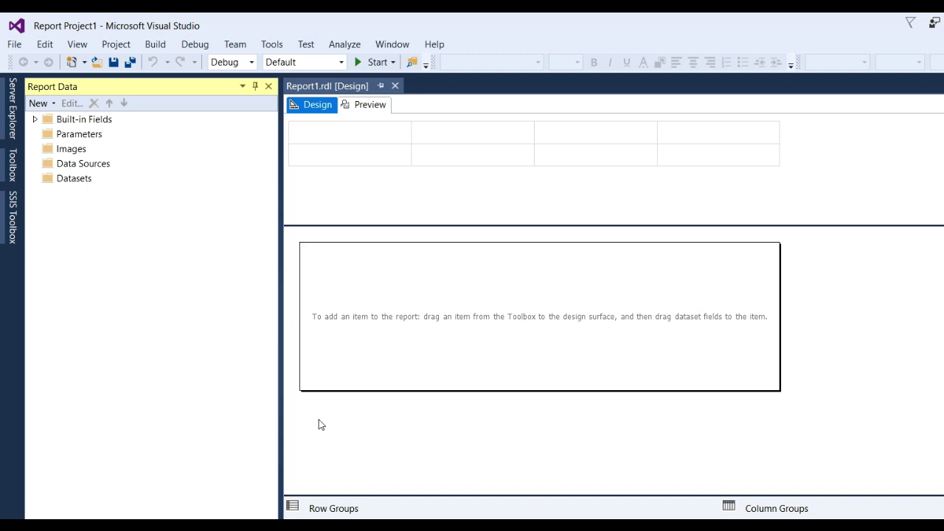
Step: Inspect Report1's data sources and datasets, and preview the empty report before returning to Design
left_click(49, 166)
left_click(46, 182)
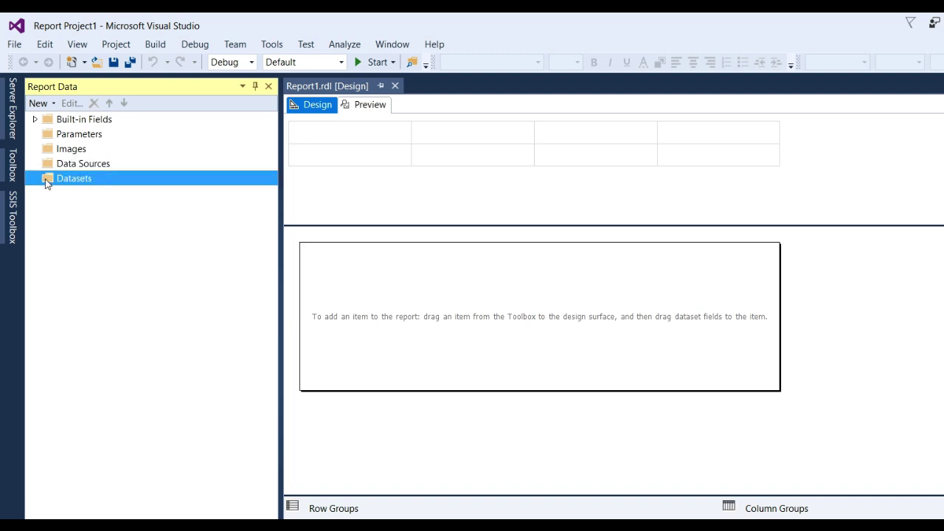
left_click(370, 107)
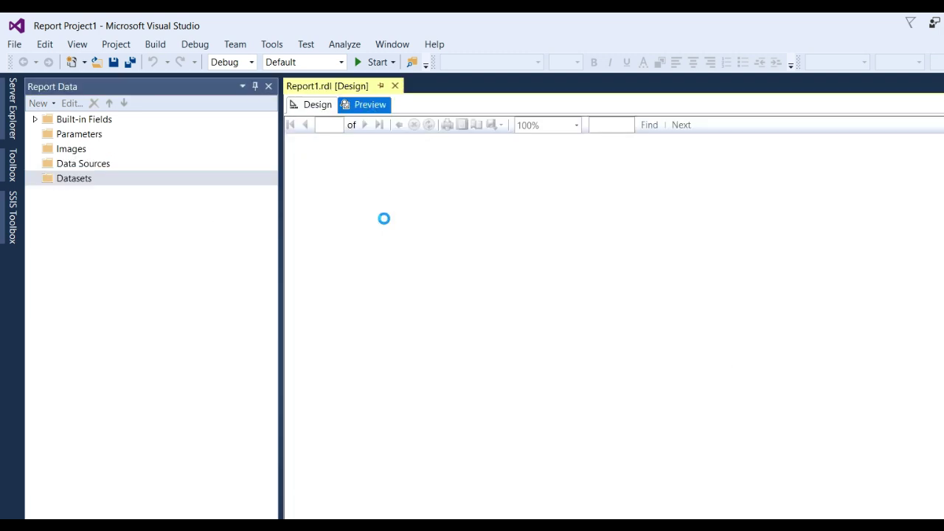
left_click(319, 104)
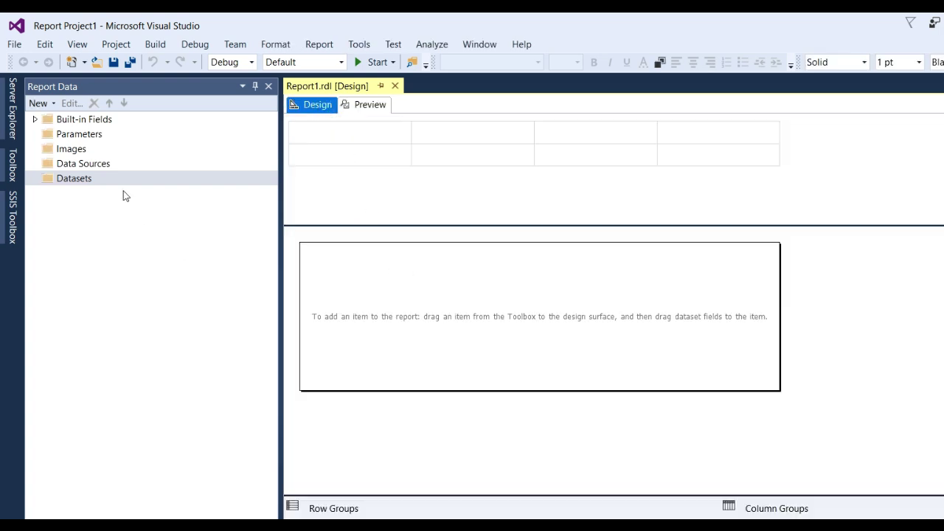
Step: Drag a Table from the Toolbox and draw it near the top of the report body
key("ctrl+alt+x")
left_click_drag(70, 184, 320, 272)
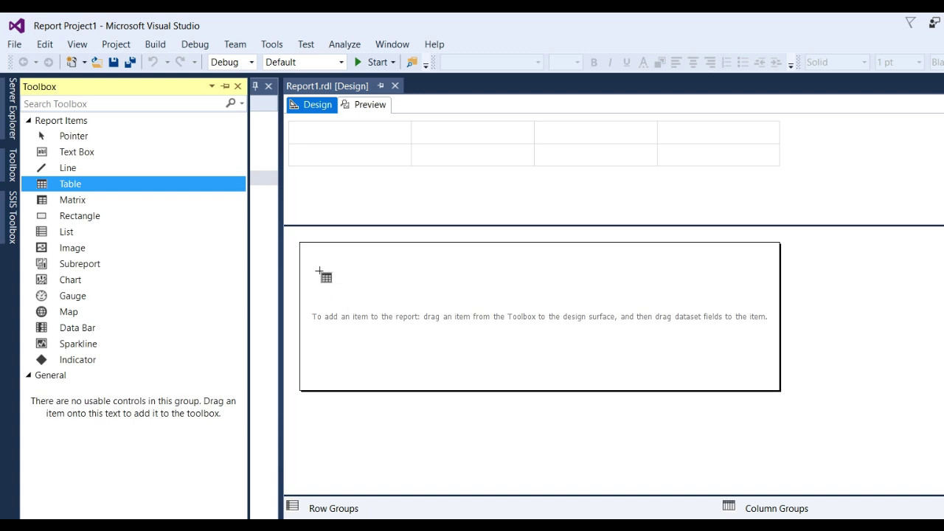
left_click_drag(320, 272, 411, 297)
left_click_drag(323, 262, 768, 373)
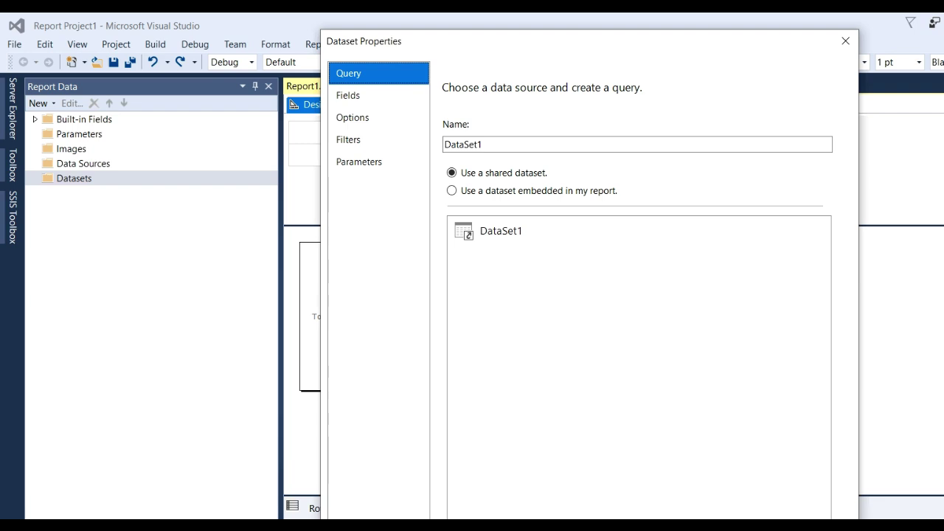
Step: Browse the Dataset Properties pages, dismiss the missing data source error, and select shared DataSet1
left_click(373, 106)
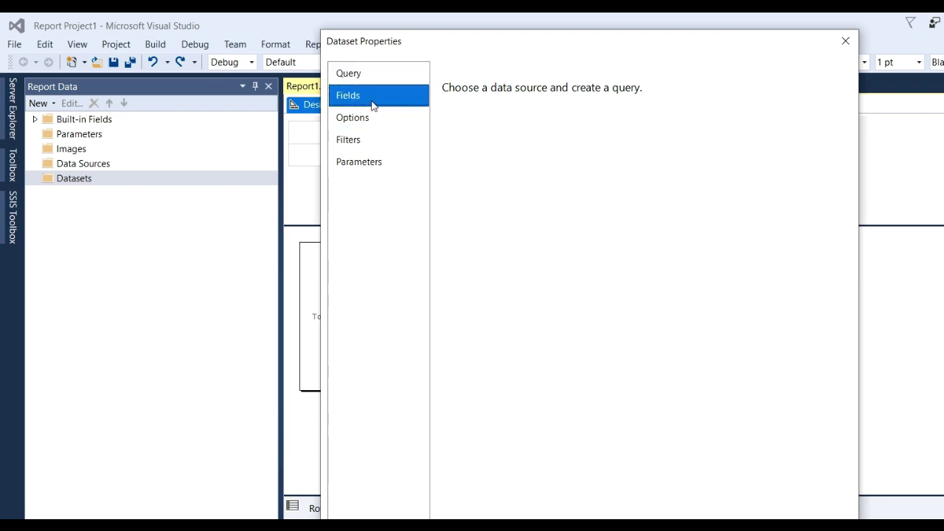
left_click(361, 120)
left_click(363, 142)
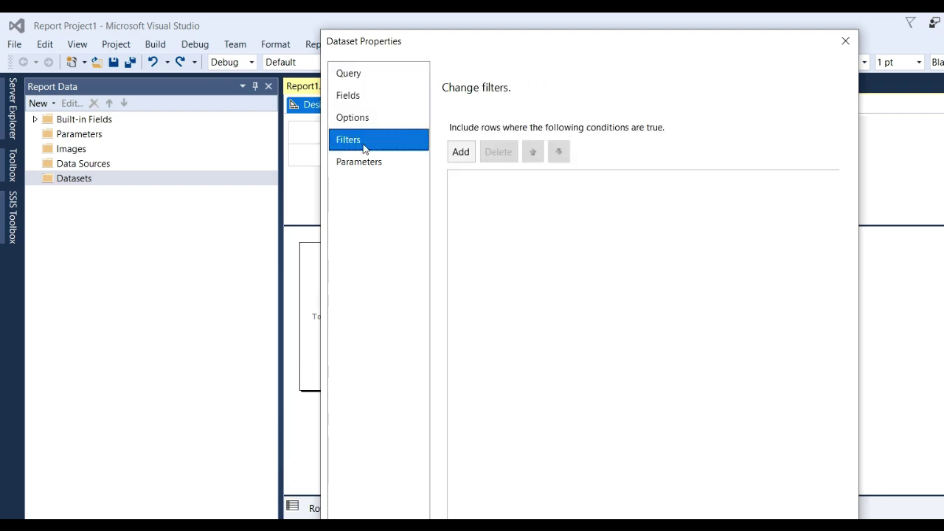
left_click(359, 159)
left_click(361, 139)
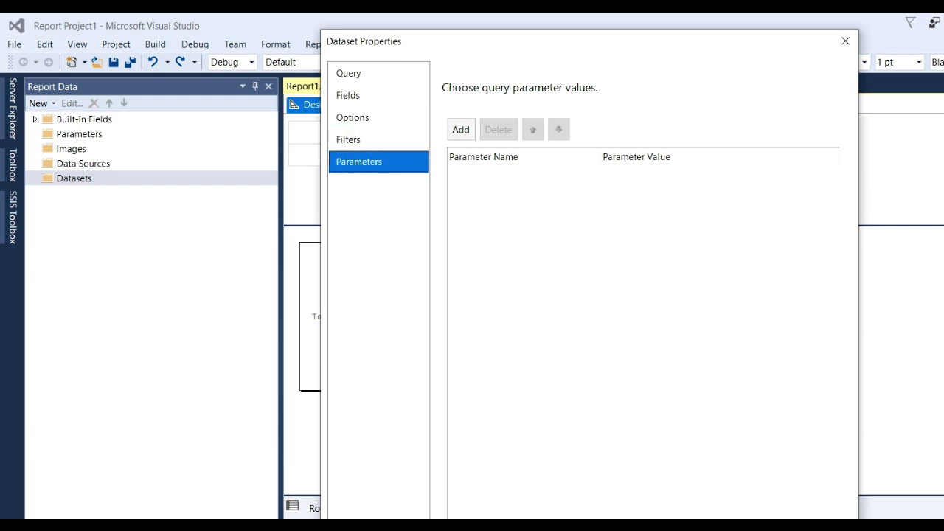
left_click(720, 322)
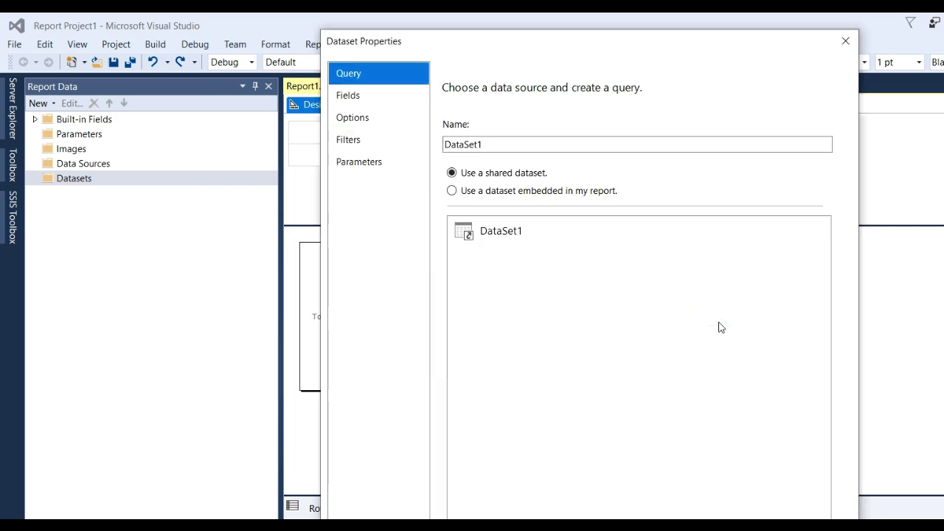
left_click(464, 228)
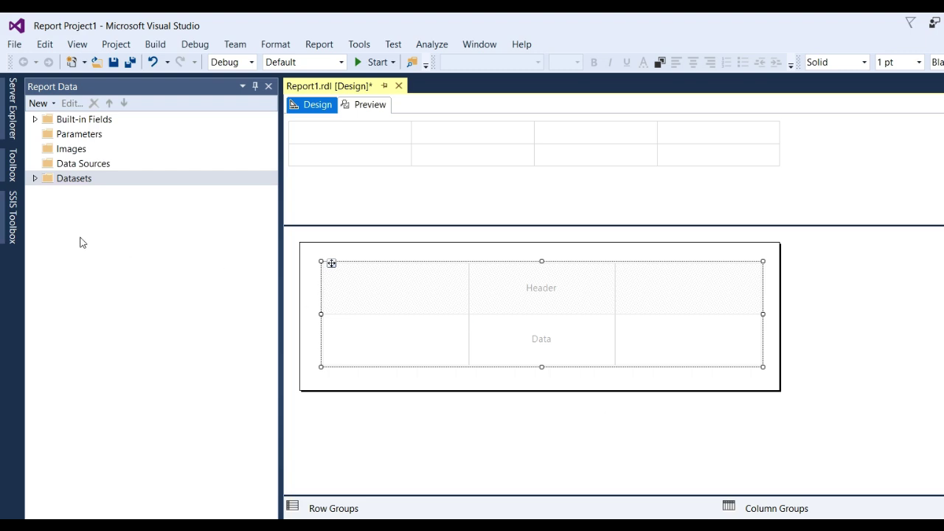
Step: Drag DataSet1's empid, emp_name and emp_location into the table's three columns, then preview
left_click(35, 179)
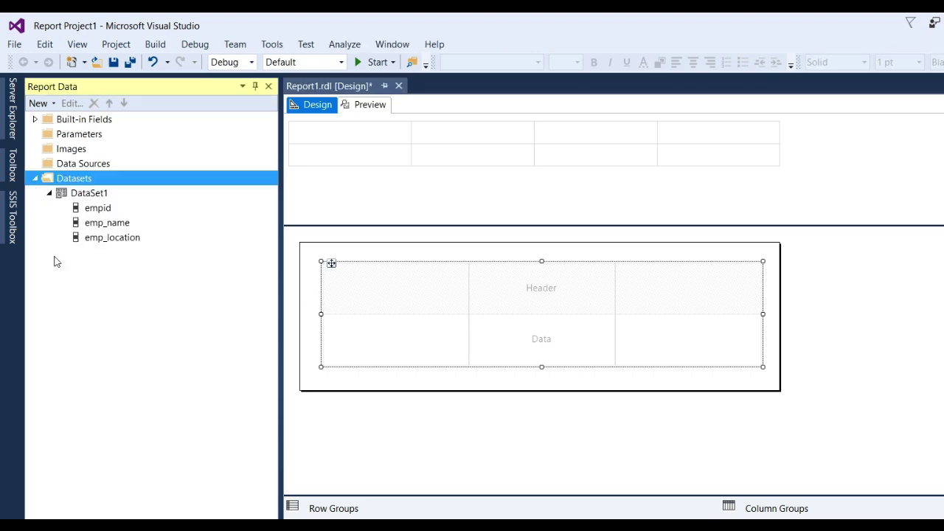
left_click_drag(103, 207, 397, 298)
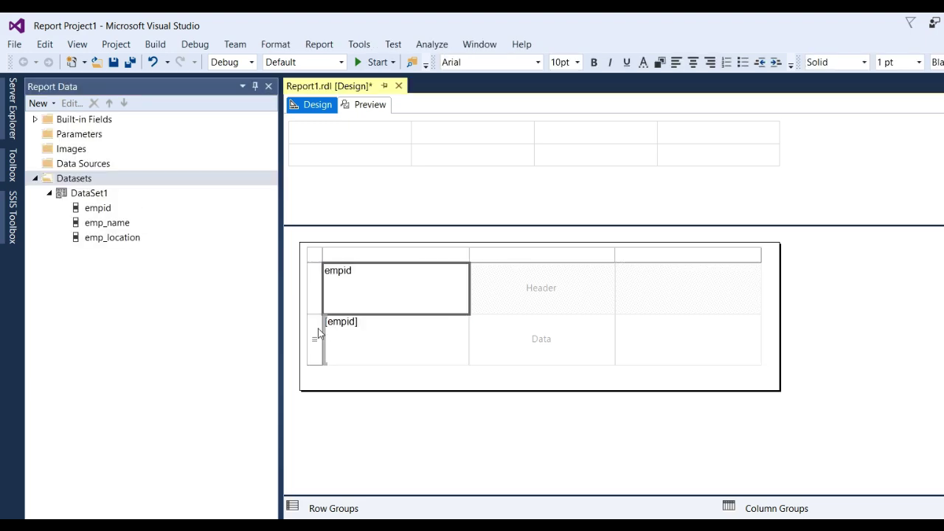
left_click_drag(115, 224, 521, 298)
left_click_drag(118, 238, 674, 283)
left_click(370, 104)
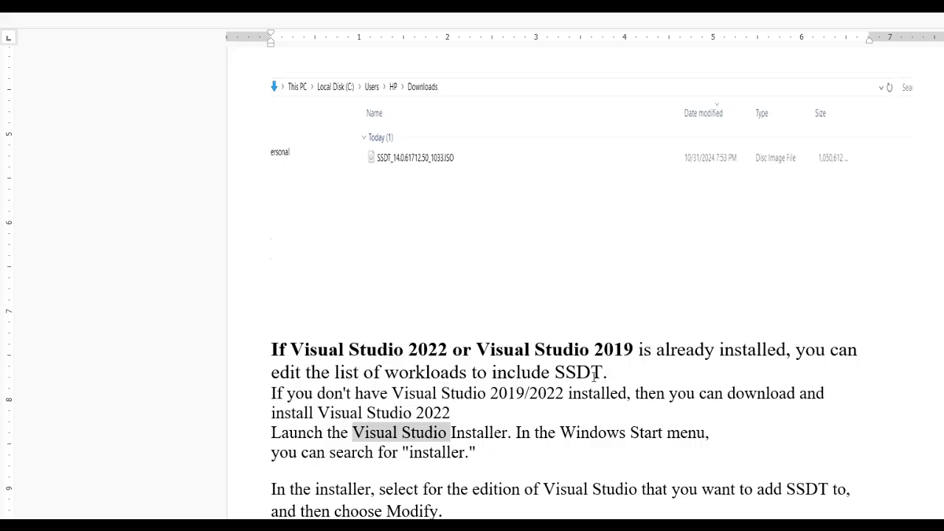
left_click(592, 375)
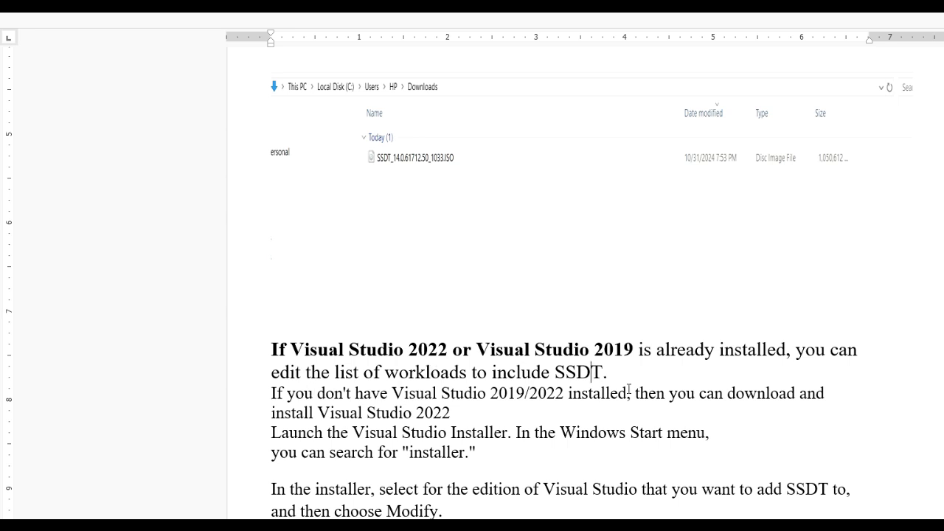
scroll(717, 381, "down", 1)
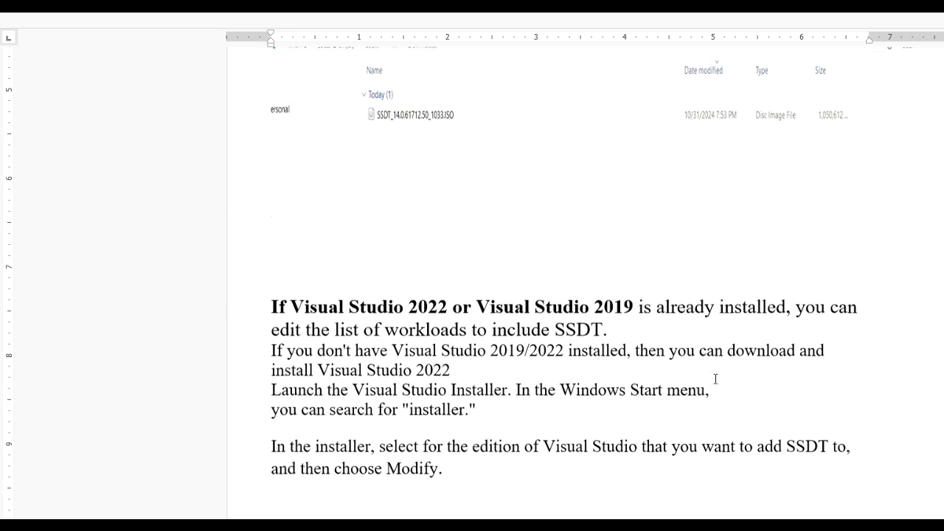
left_click(815, 308)
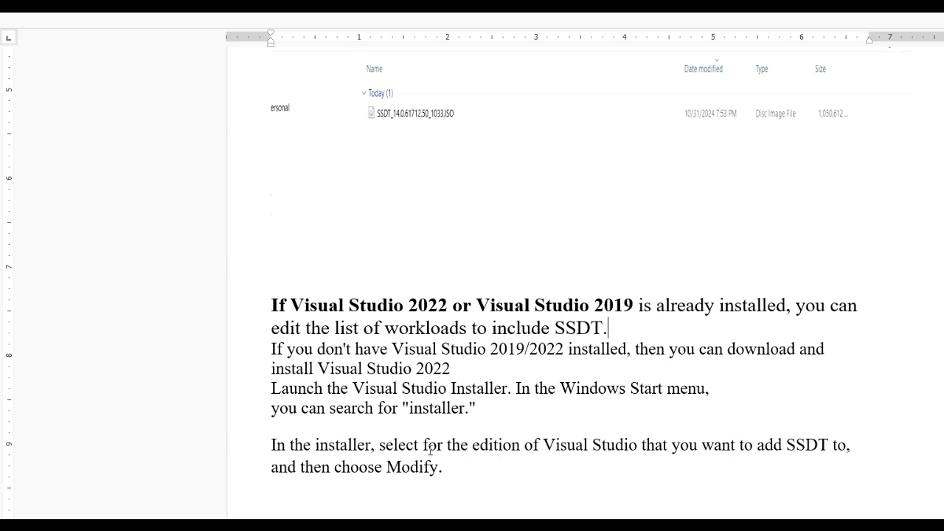
scroll(432, 456, "down", 1)
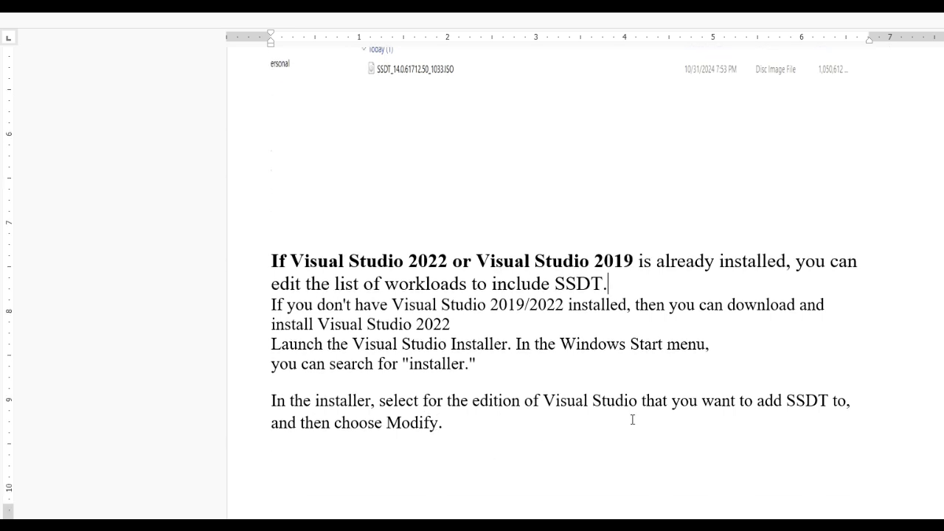
scroll(632, 420, "down", 1)
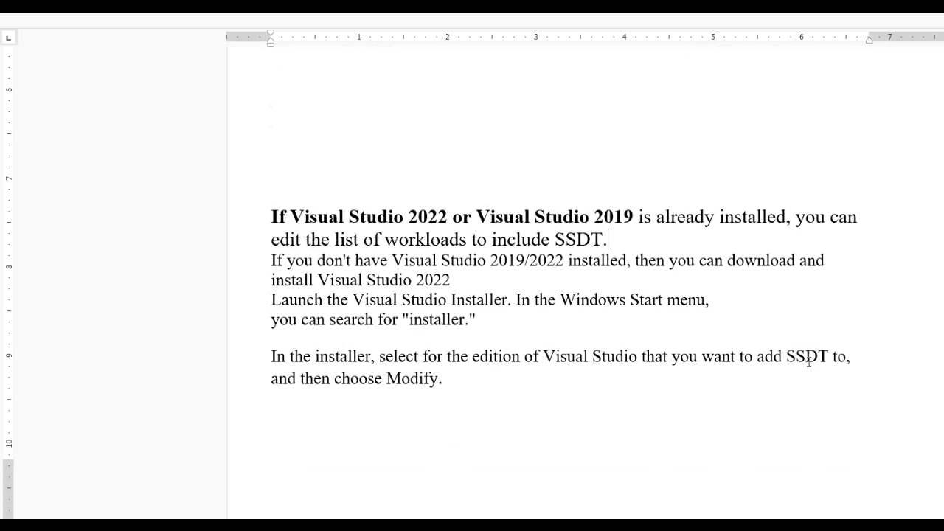
left_click(442, 378)
scroll(436, 392, "down", 5)
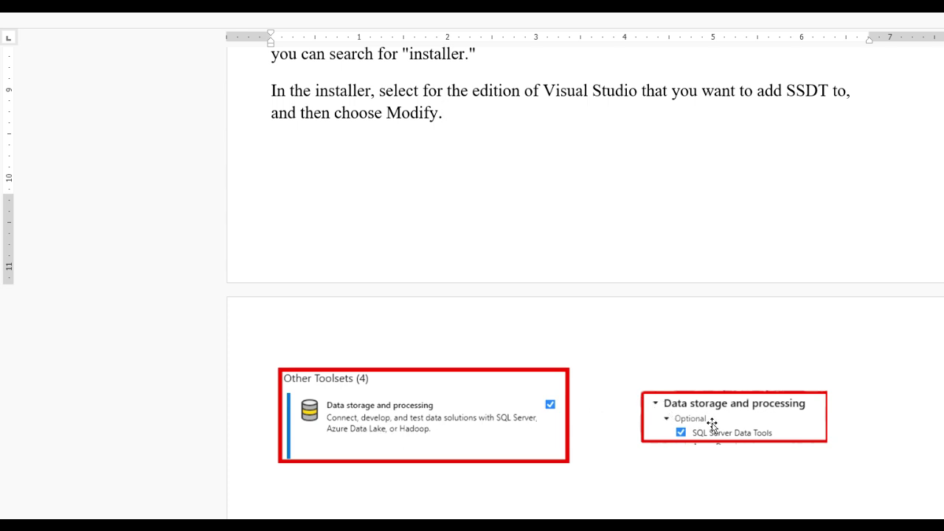
scroll(770, 435, "down", 1)
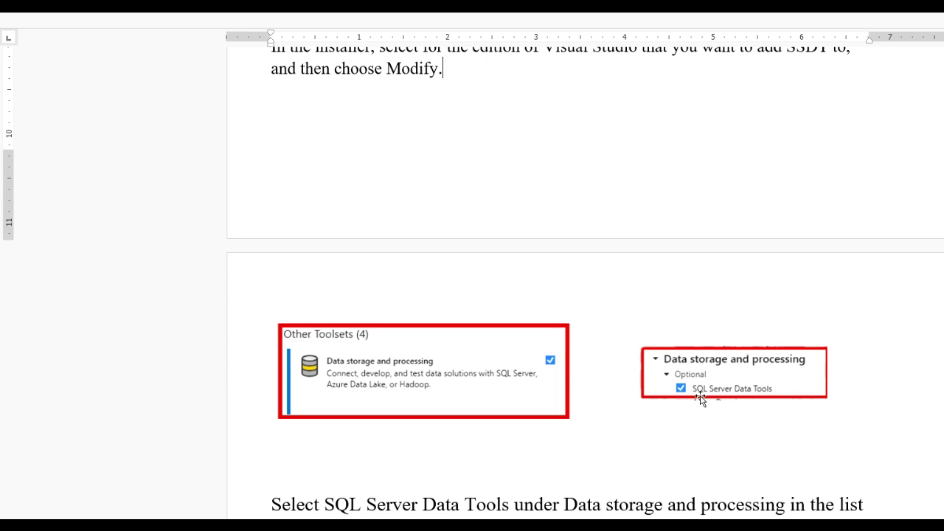
scroll(698, 436, "down", 2)
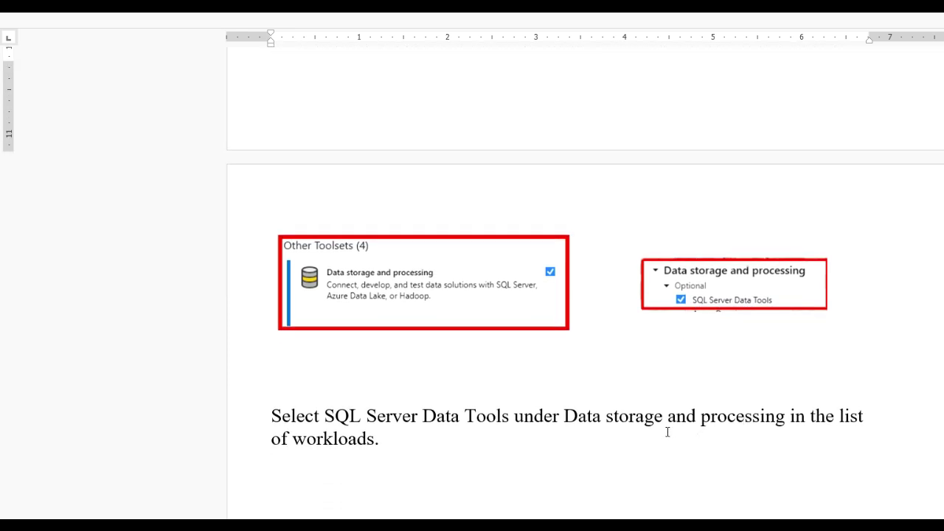
scroll(629, 448, "down", 7)
scroll(574, 499, "up", 11)
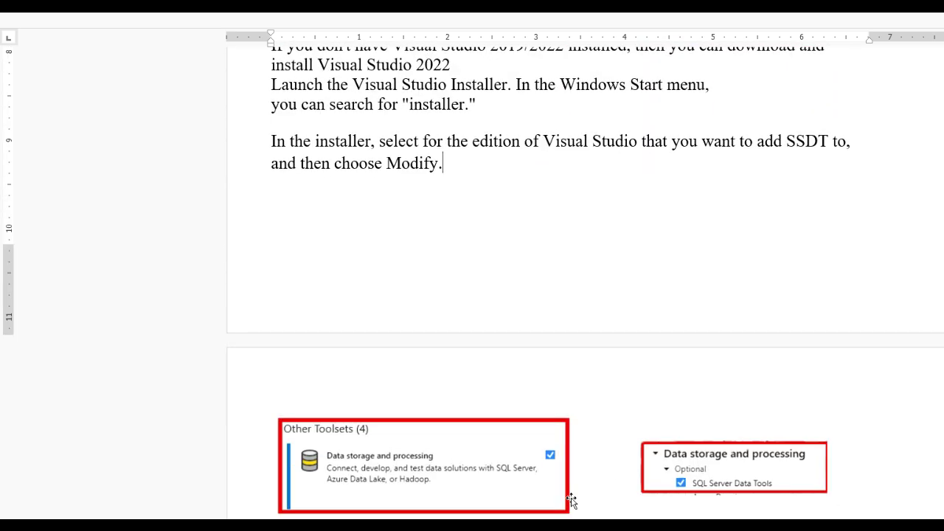
scroll(572, 501, "up", 4)
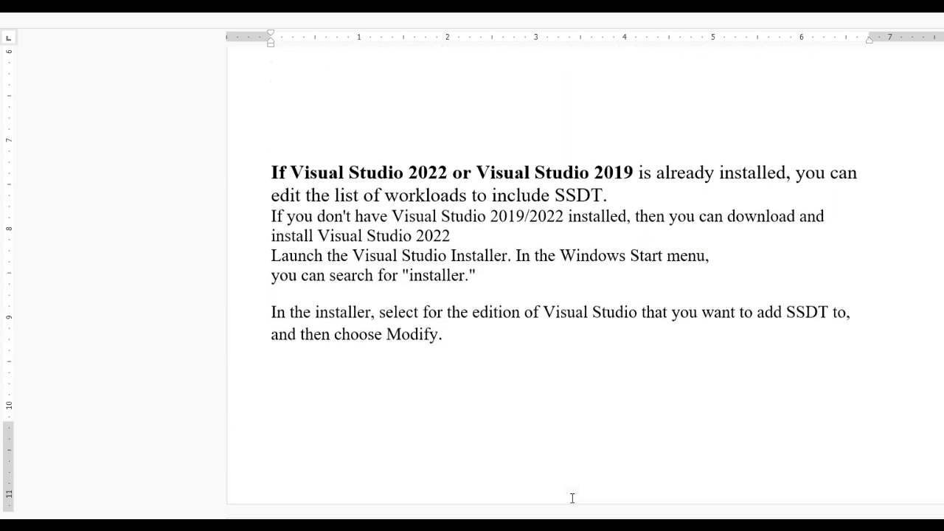